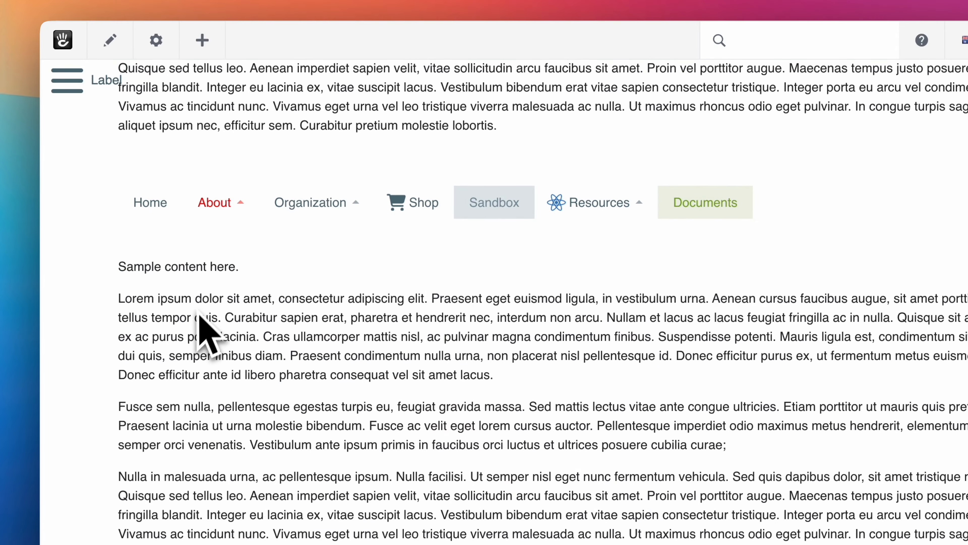
With the navigation menu low in the view, open the About and Organization drop-downs to examine which way they expand.
scroll(240, 238, up, 7)
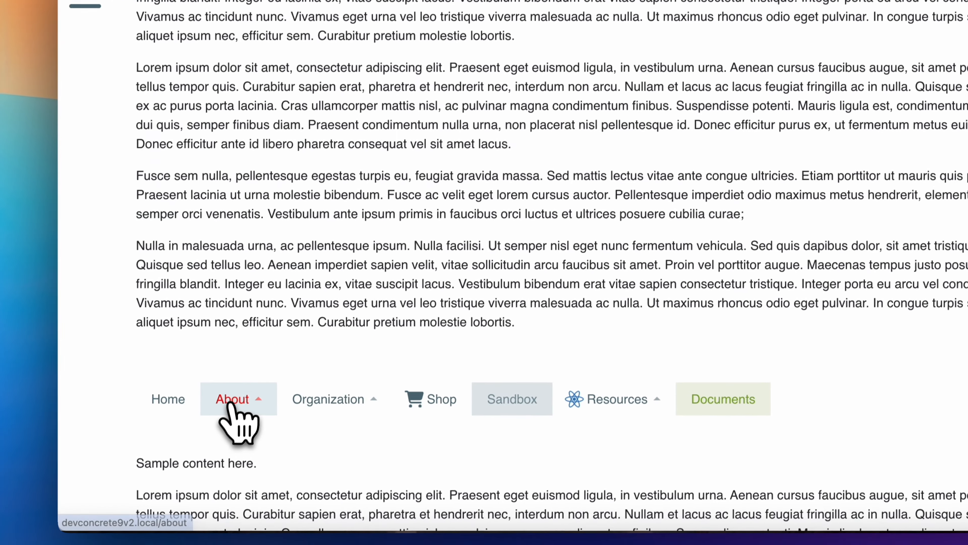
click(228, 453)
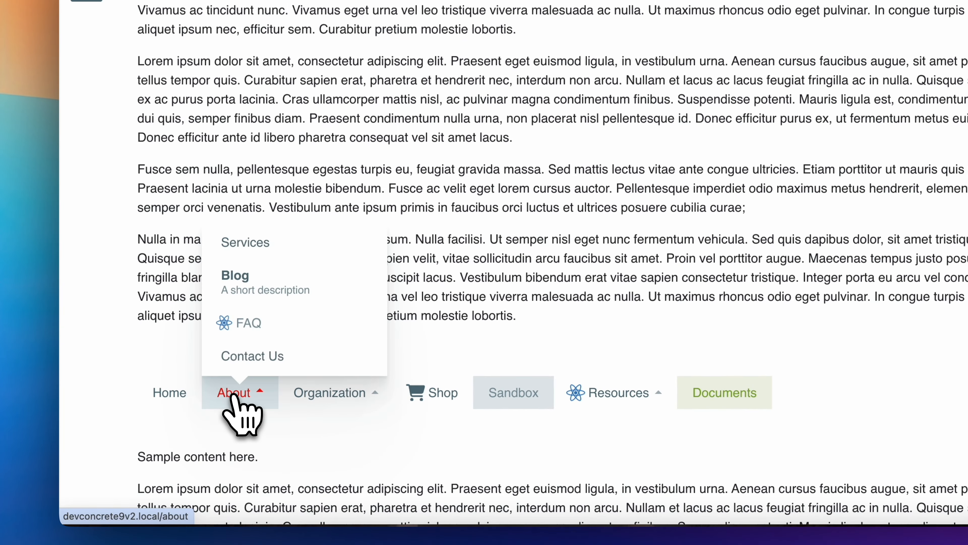
click(307, 399)
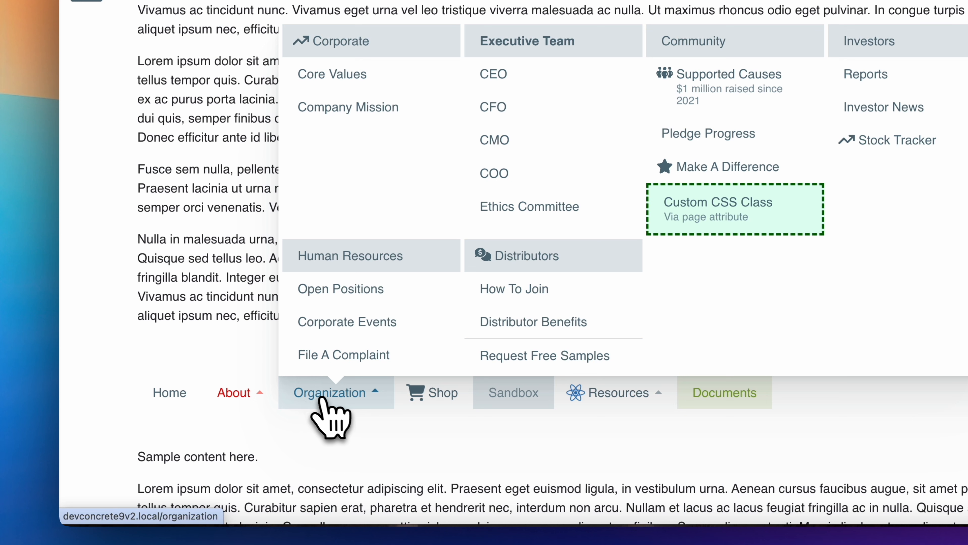
click(161, 319)
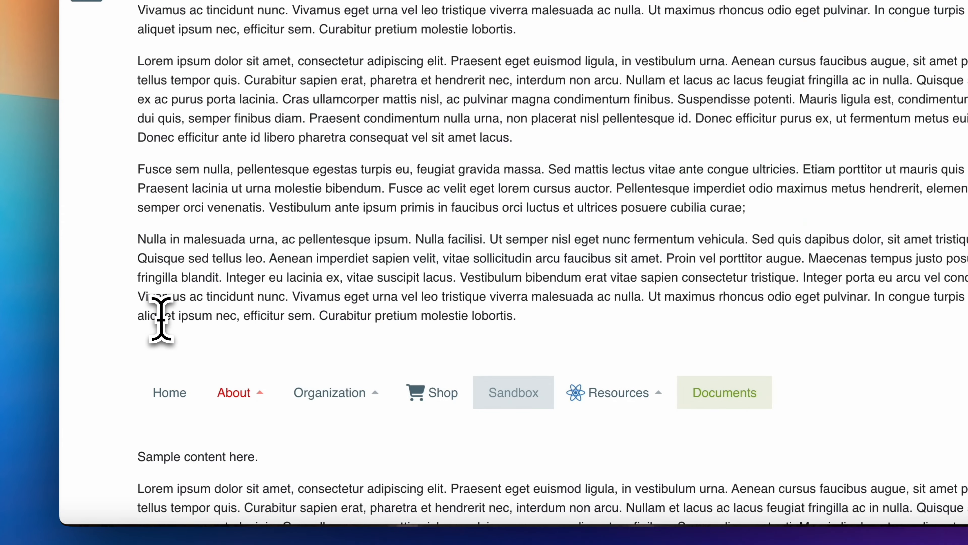
Bring the navigation menu higher in the view and toggle the About and Organization drop-downs to examine their opening direction.
scroll(169, 322, down, 15)
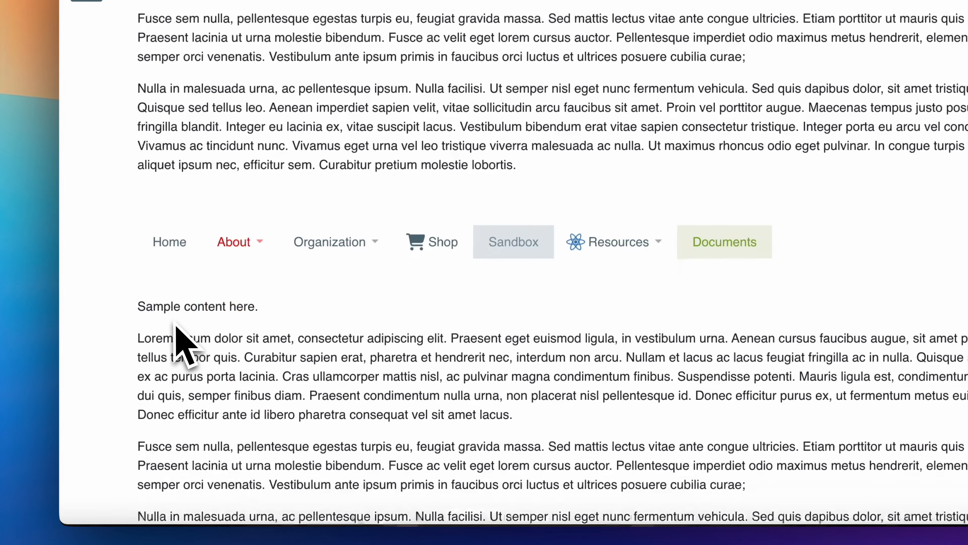
scroll(175, 322, down, 5)
click(239, 244)
click(301, 246)
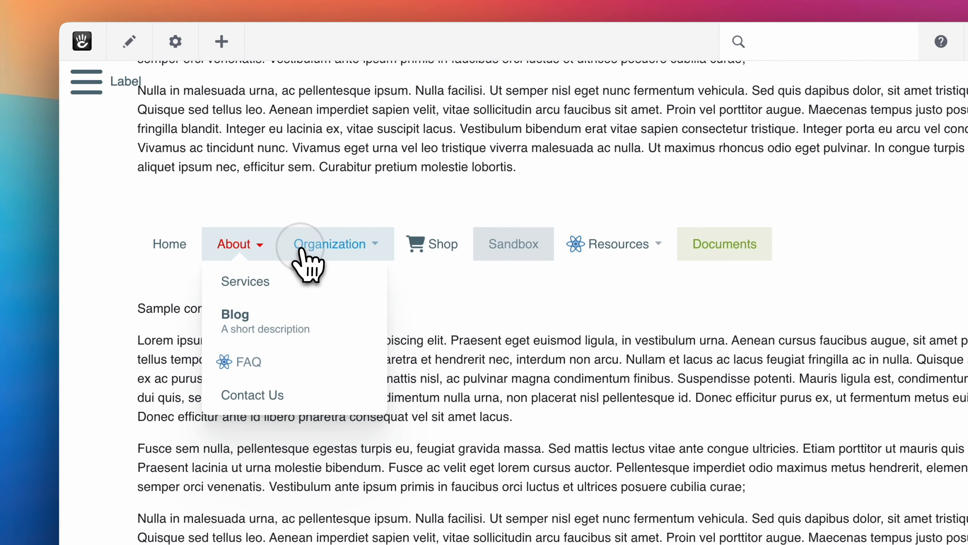
click(249, 247)
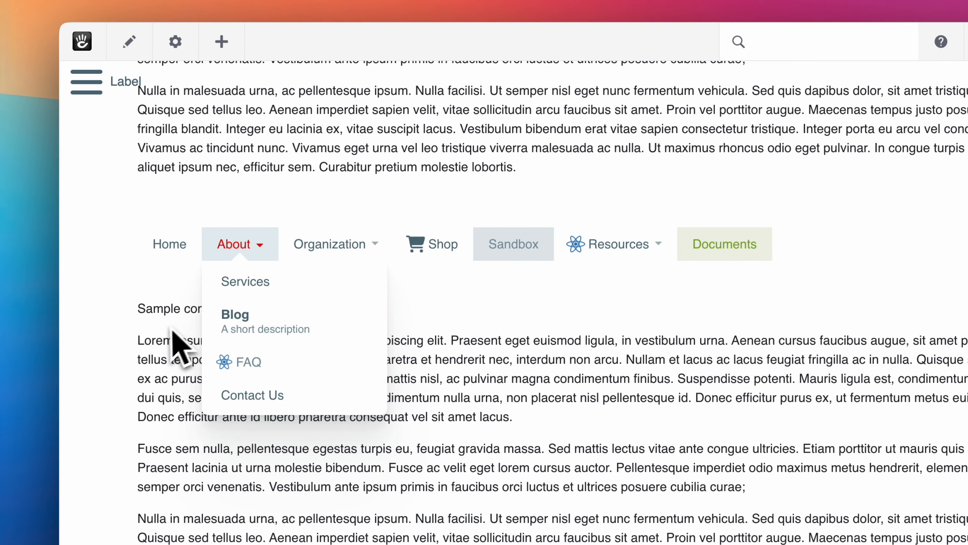
scroll(174, 355, down, 6)
scroll(190, 350, up, 4)
click(232, 141)
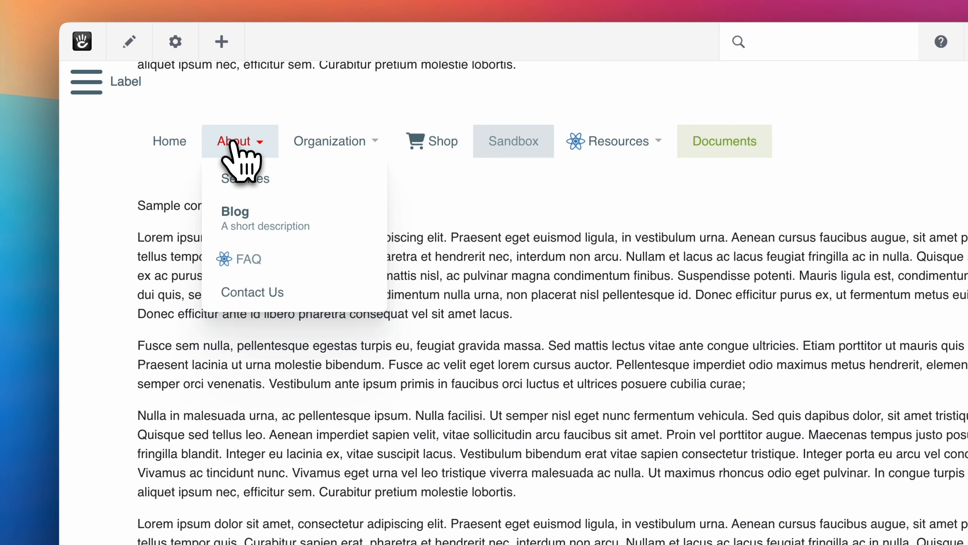
click(334, 143)
click(252, 142)
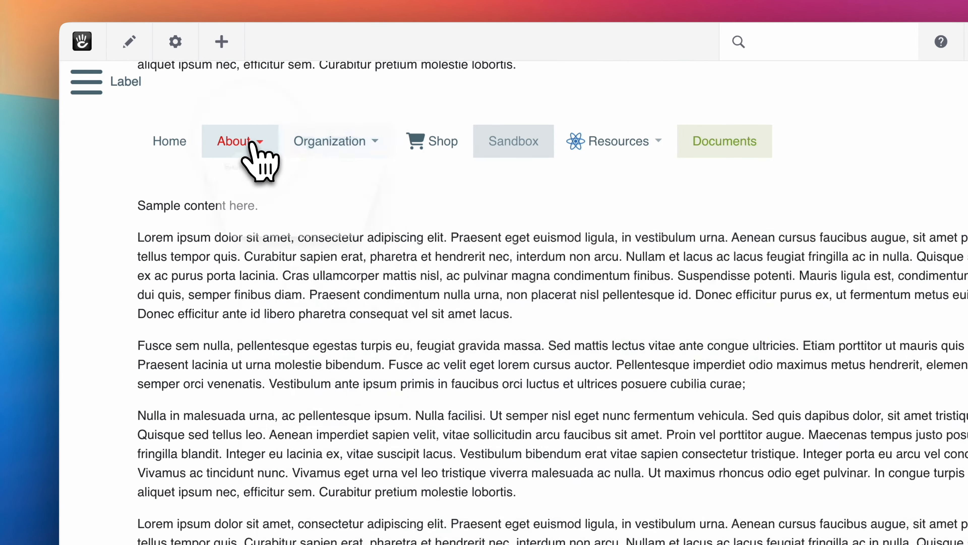
click(177, 242)
Open and close the About and Organization drop-downs repeatedly to examine the menu animation.
scroll(192, 250, up, 7)
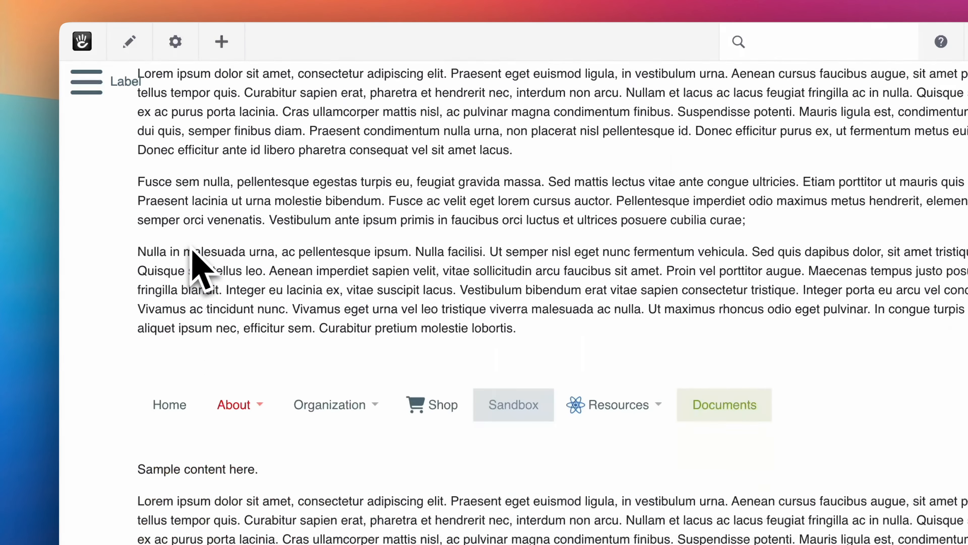
scroll(199, 267, down, 6)
click(259, 169)
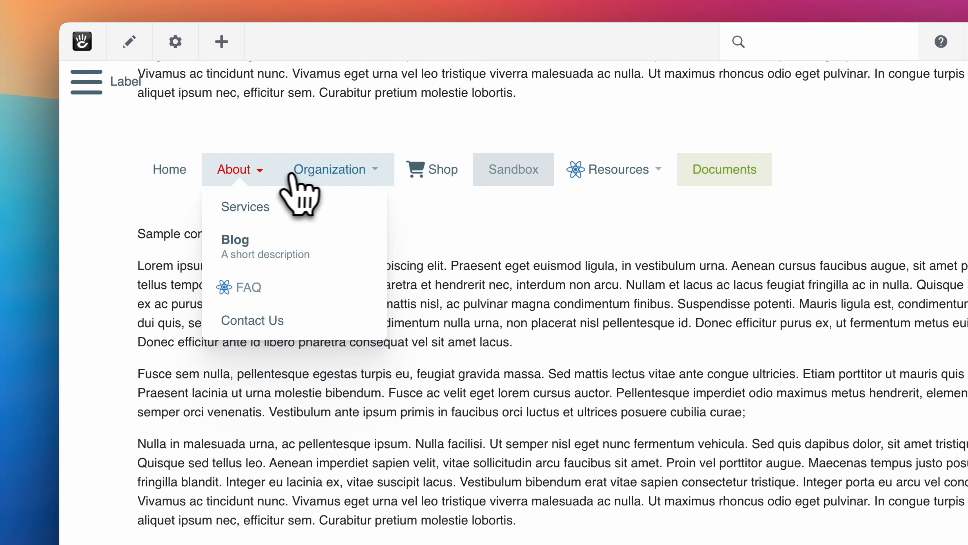
click(238, 169)
click(242, 173)
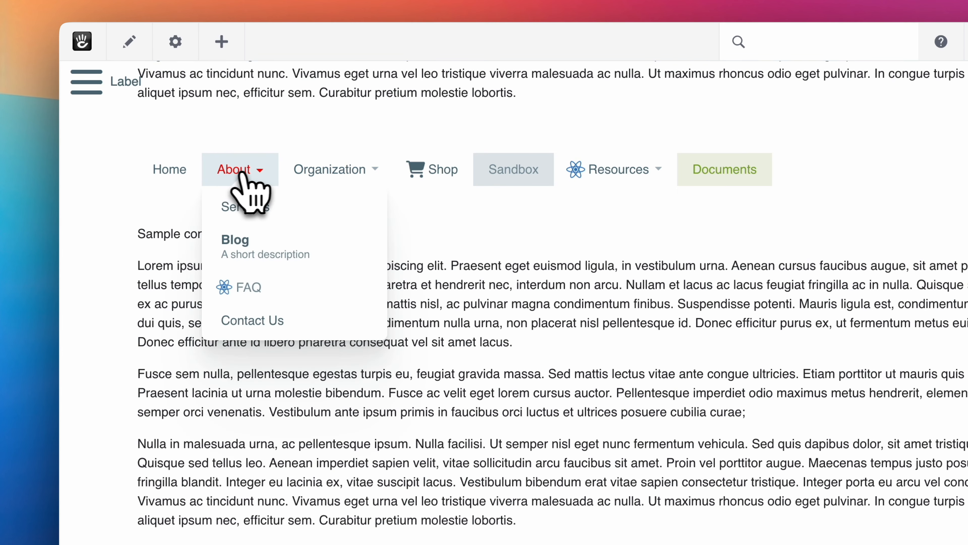
click(319, 186)
click(328, 172)
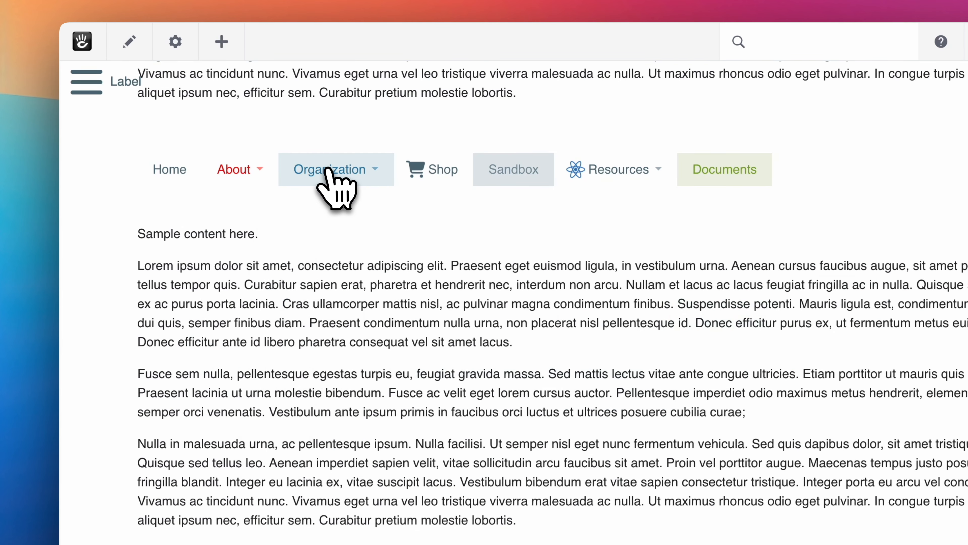
click(327, 171)
click(327, 171)
click(327, 171)
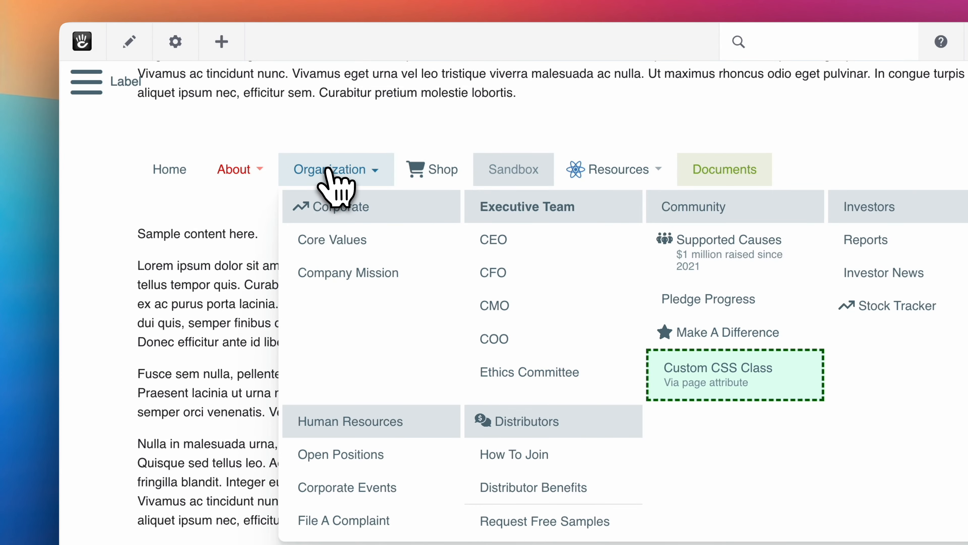
click(327, 171)
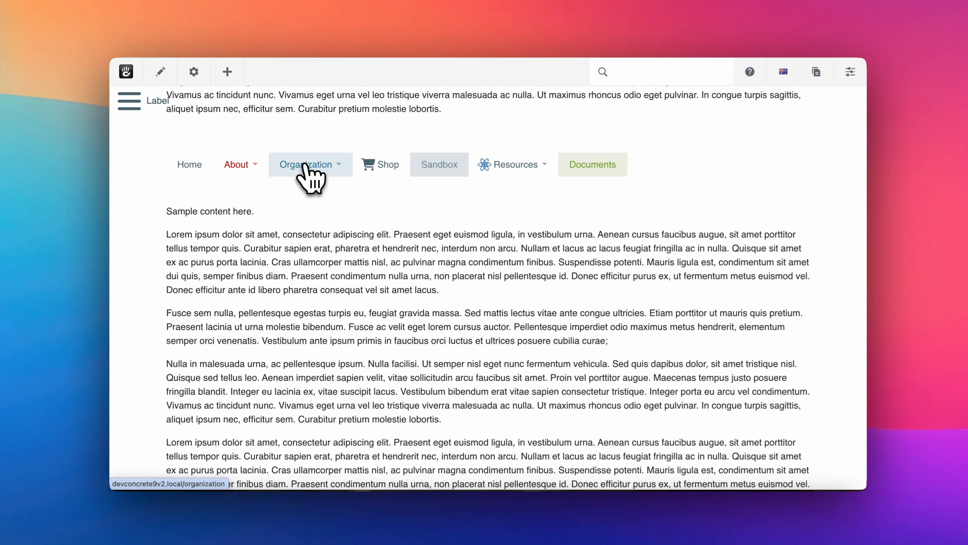
Put the page in edit mode and open the header's Mega Menu block for editing.
scroll(334, 179, up, 8)
scroll(308, 179, up, 4)
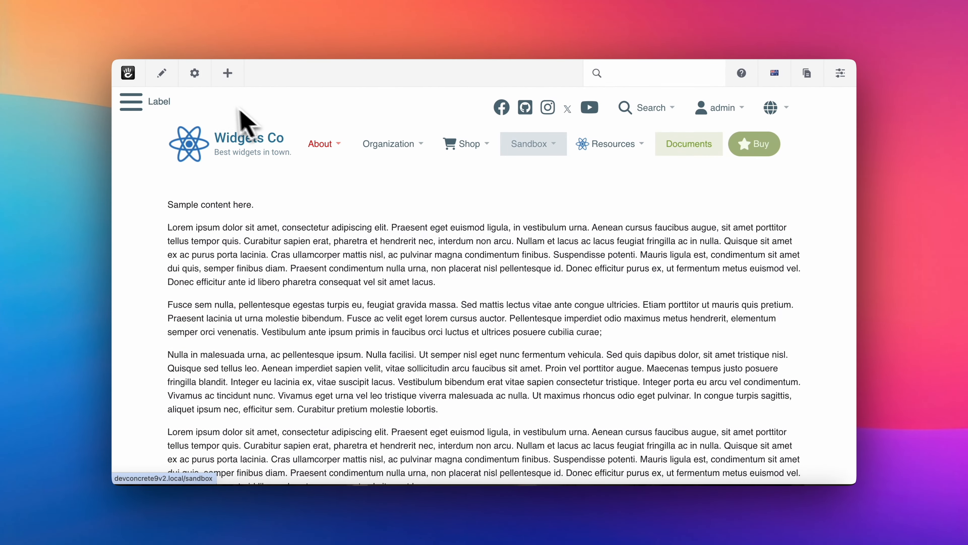
click(167, 77)
click(354, 136)
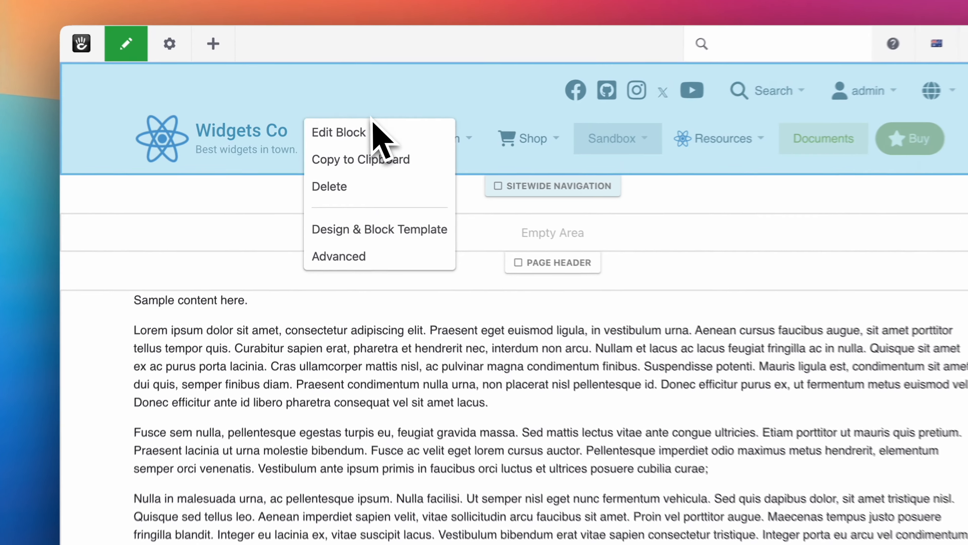
click(395, 141)
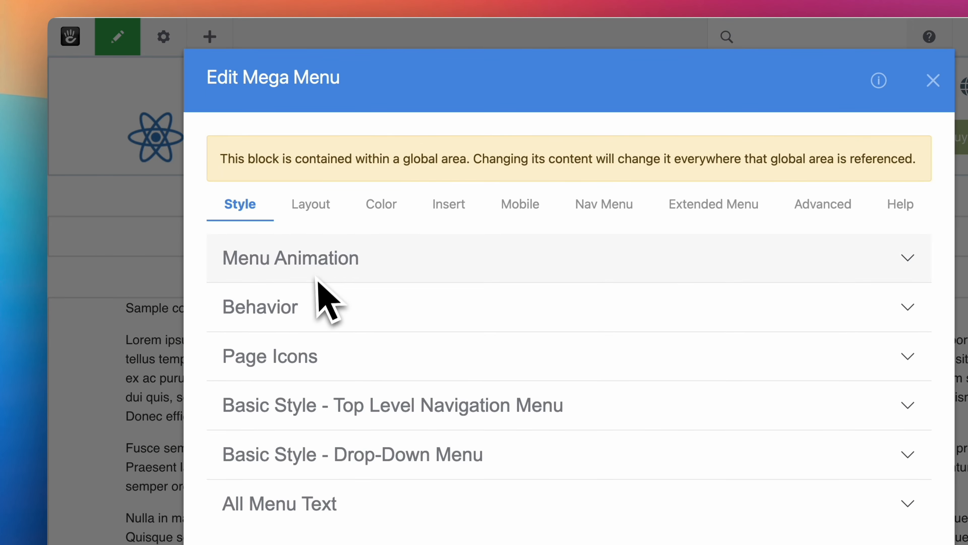
Review the available Drop-Down Effect, Effect Speed and Drop-Down Direction options in the Menu Animation settings.
click(290, 259)
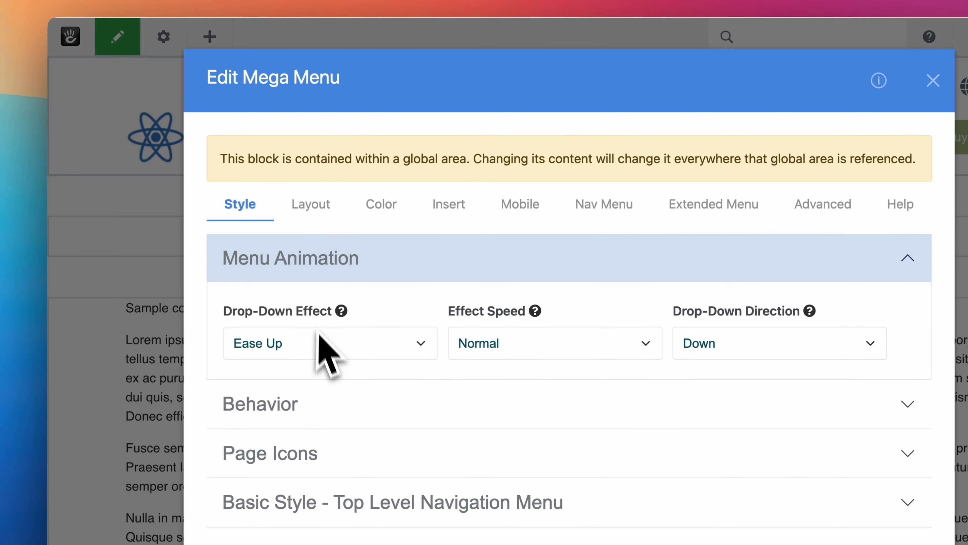
click(297, 339)
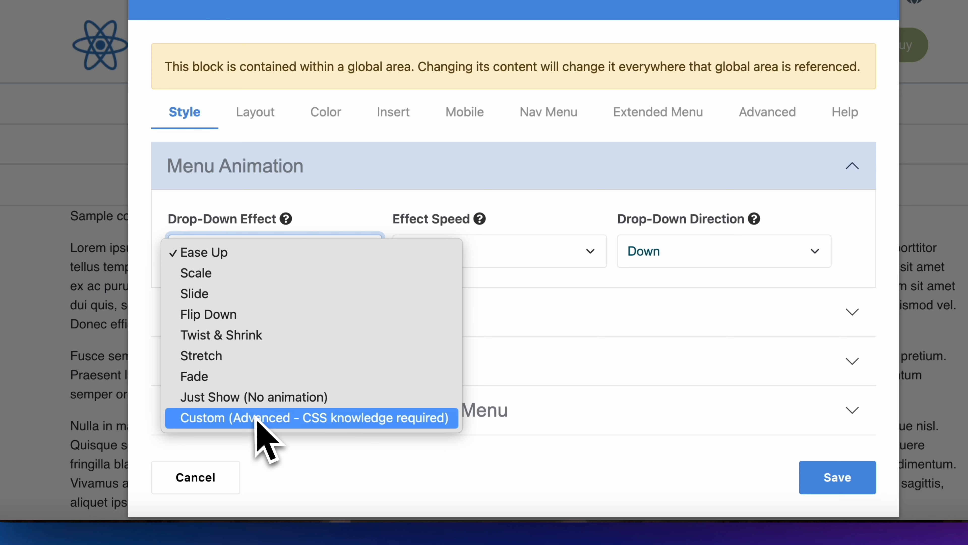
click(331, 228)
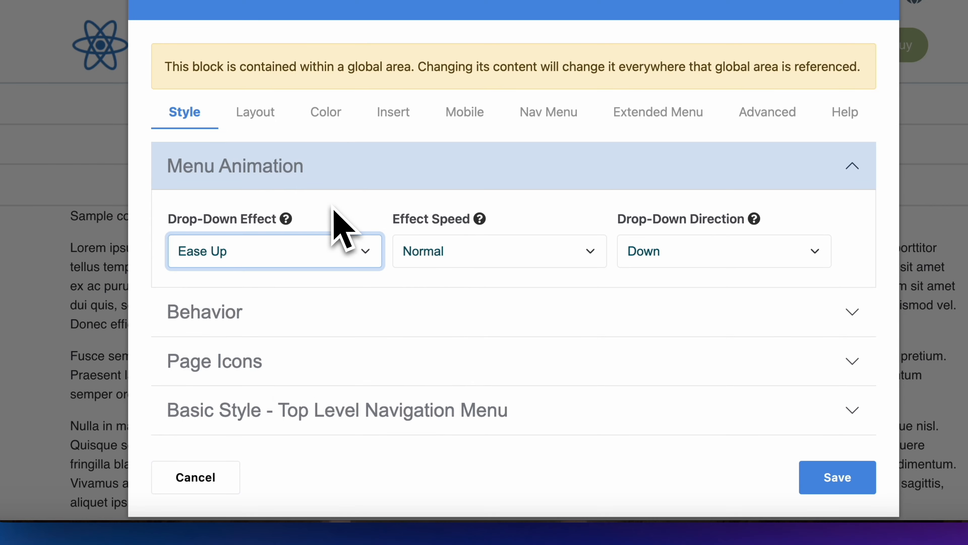
click(451, 254)
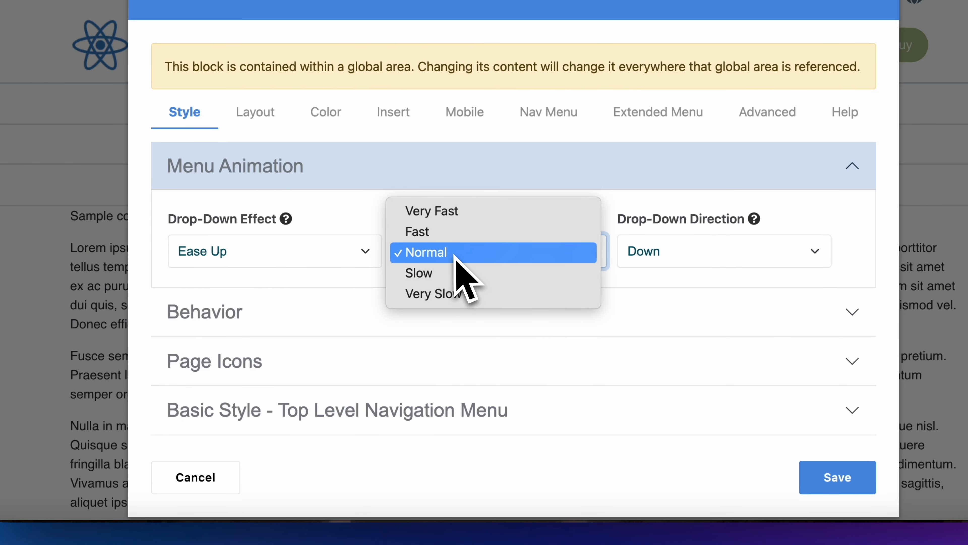
click(628, 210)
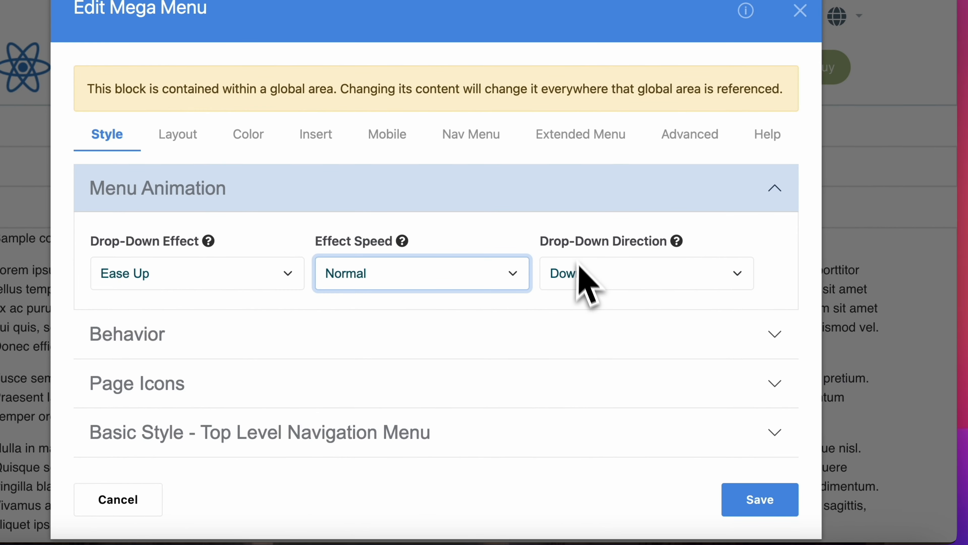
click(578, 267)
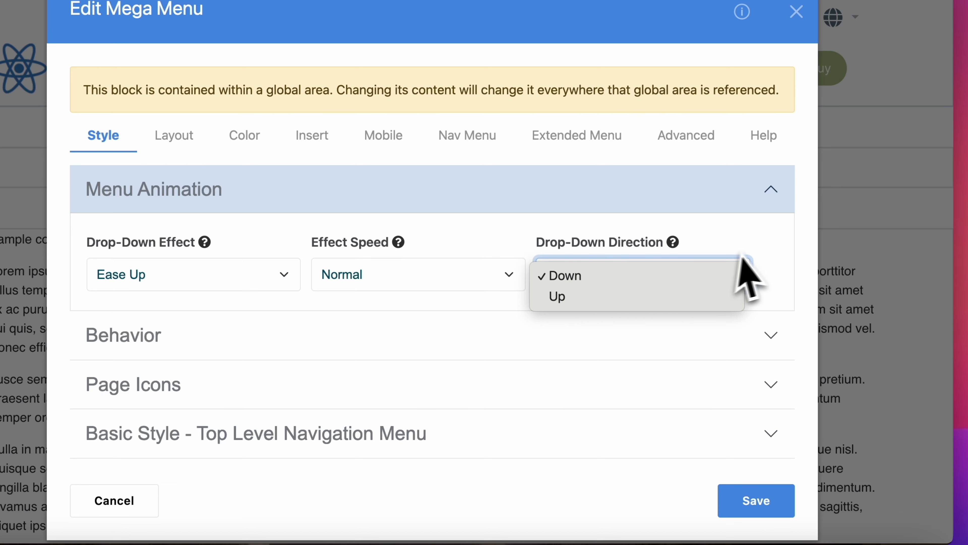
click(758, 254)
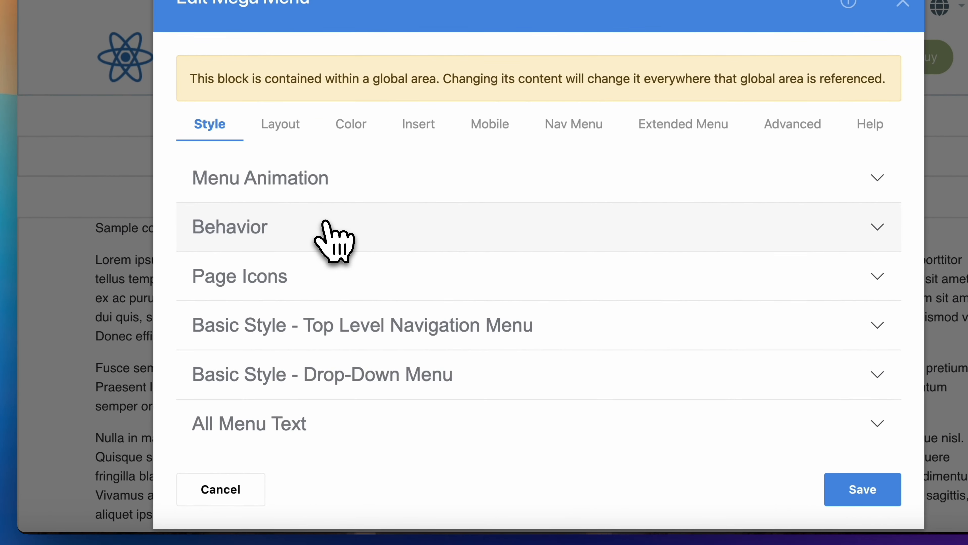
Expand the Page Icons settings and read how page icons are assigned.
click(304, 288)
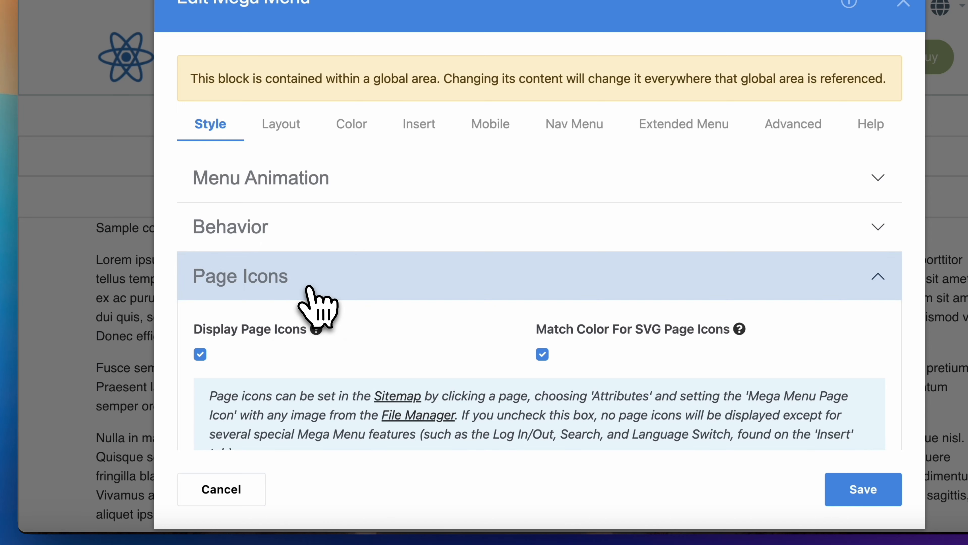
scroll(308, 286, down, 2)
scroll(309, 288, down, 1)
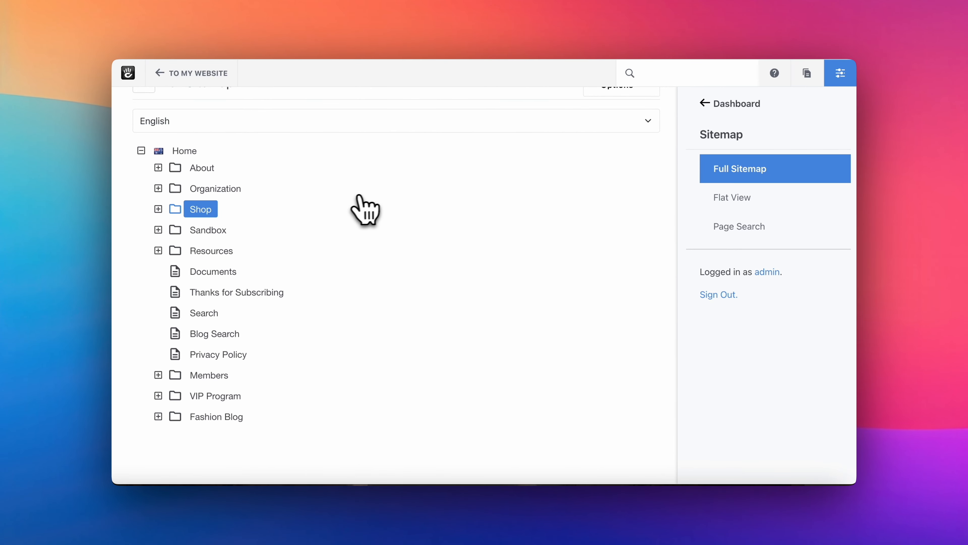
Check the Mega Menu Page Icon in the Shop page's attributes in the sitemap, leaving the attributes unchanged.
click(206, 210)
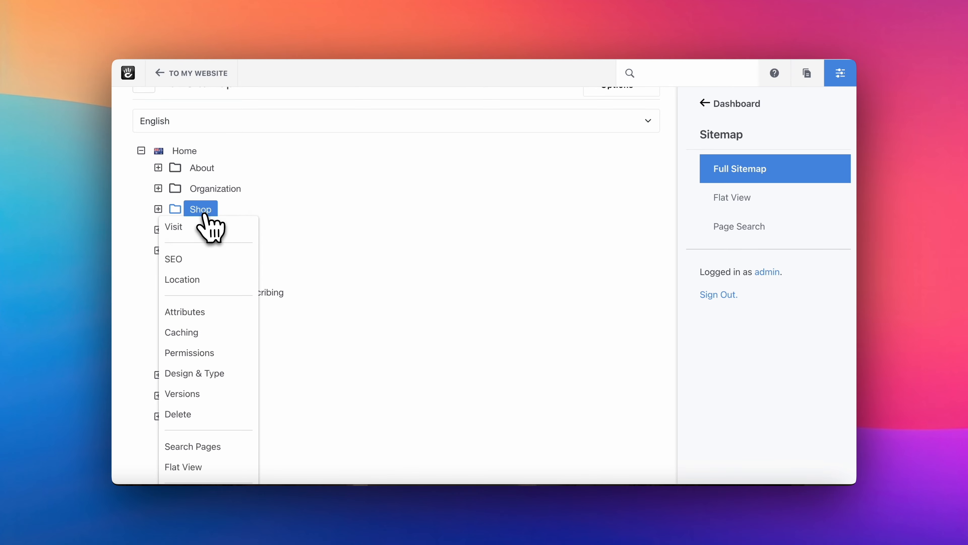
click(210, 313)
scroll(496, 309, down, 10)
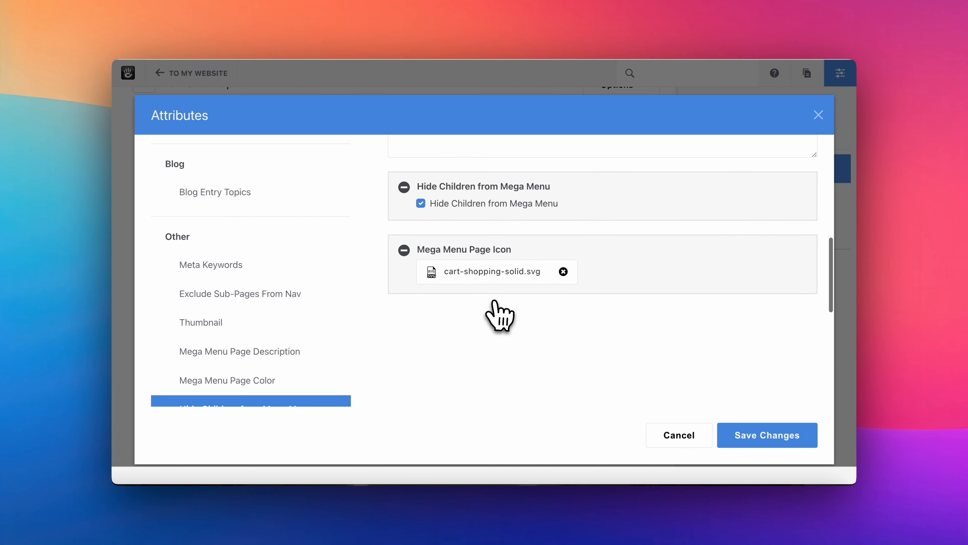
scroll(495, 303, up, 3)
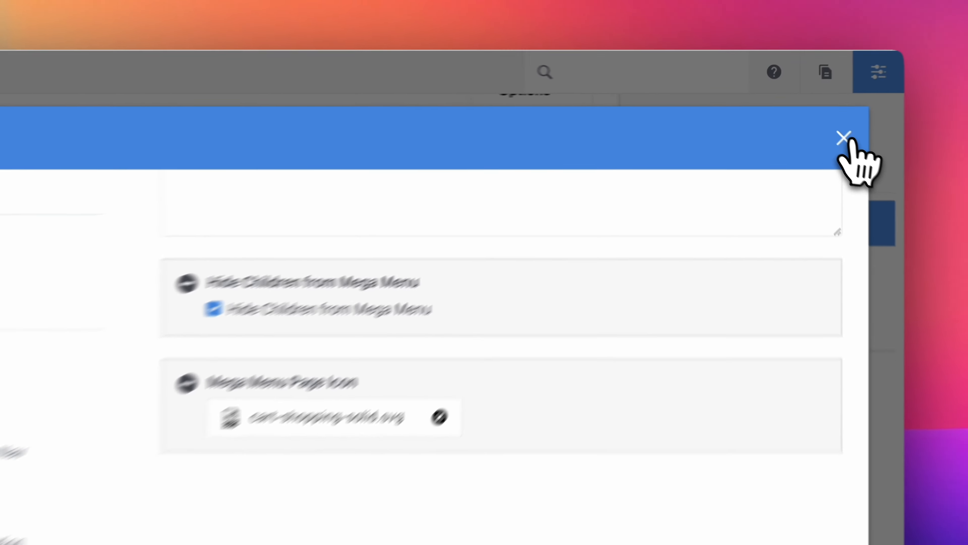
click(843, 140)
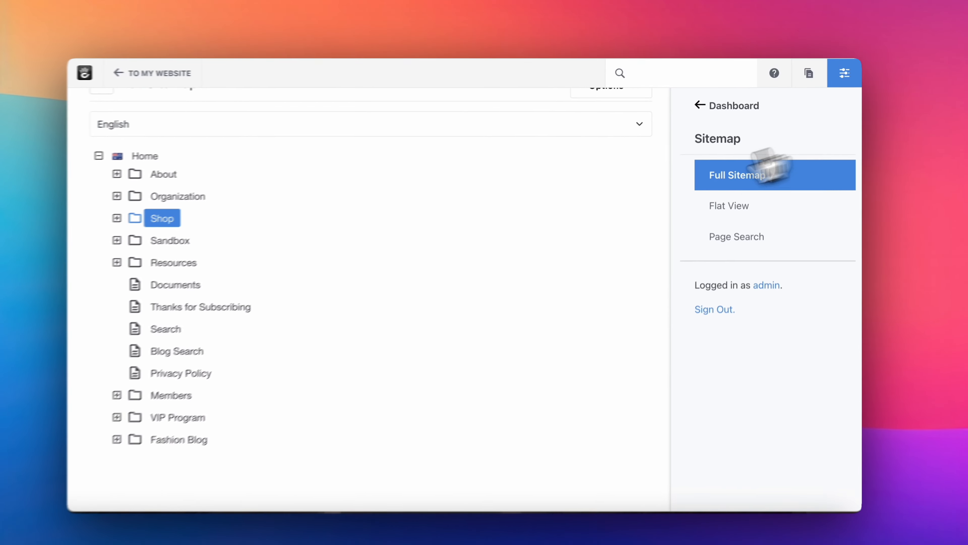
Check the Mega Menu Page Icon in the Resources page's attributes, leaving without saving.
click(208, 252)
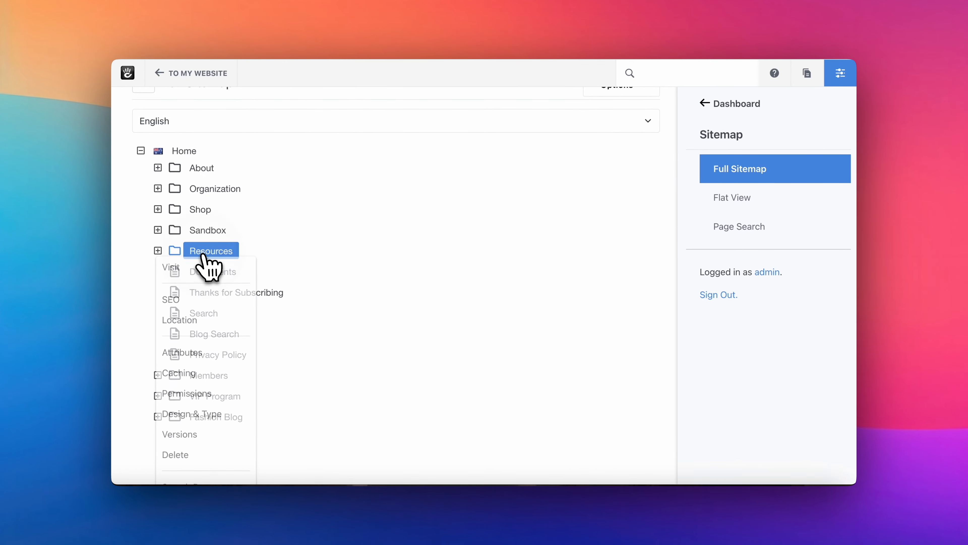
click(209, 351)
scroll(430, 340, down, 10)
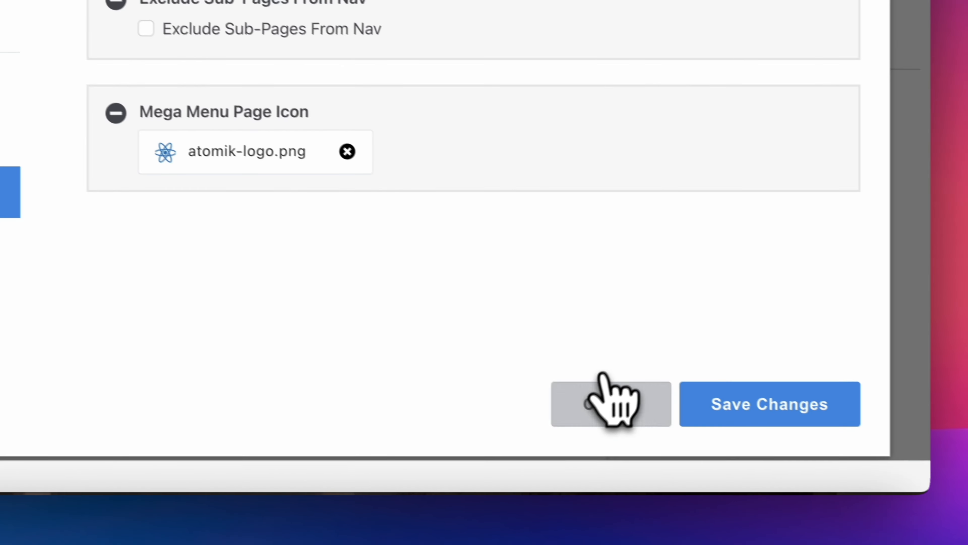
click(605, 386)
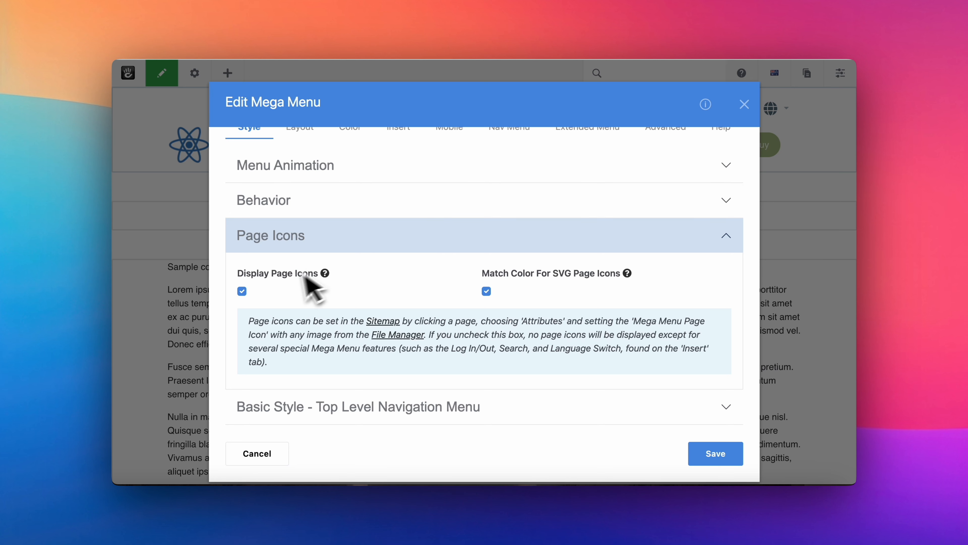
Try turning off Display Page Icons, read the note about its exceptions, and re-enable the option.
click(241, 291)
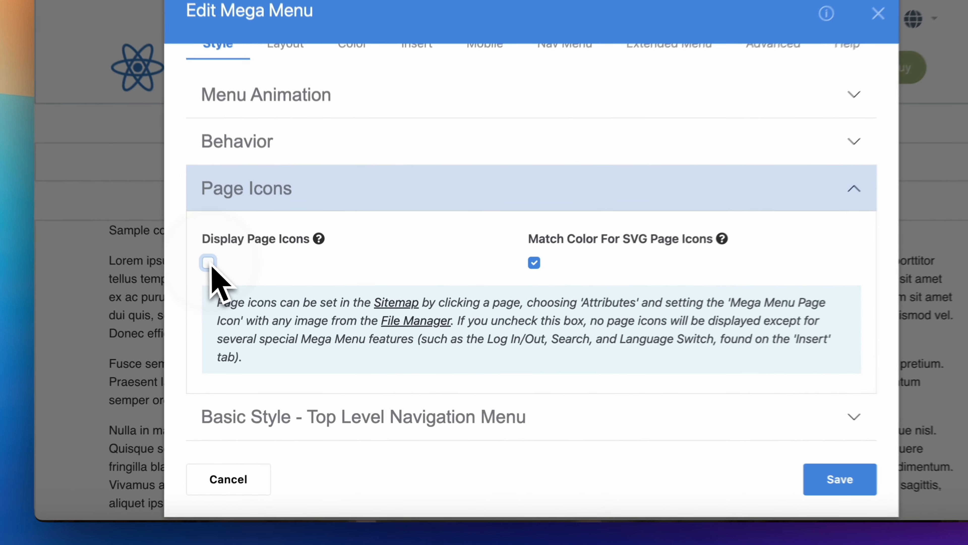
drag(307, 347, 396, 361)
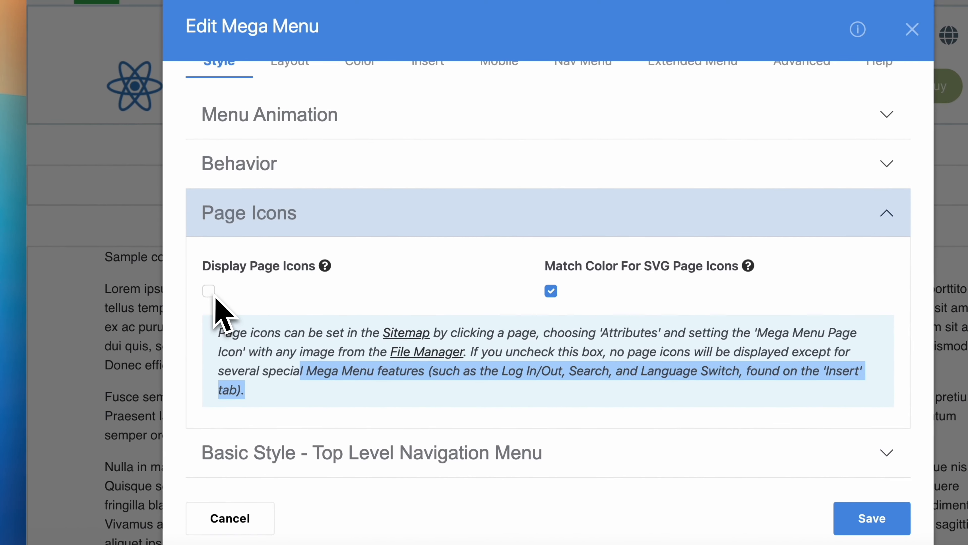
click(211, 293)
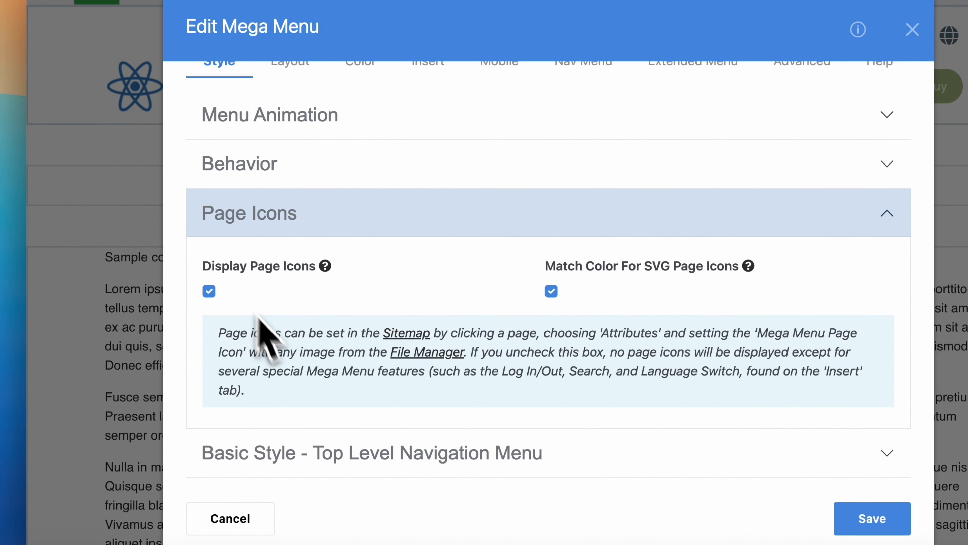
Expand the Basic Style - Top Level Navigation Menu settings and look over the available fields.
scroll(296, 373, down, 3)
click(277, 335)
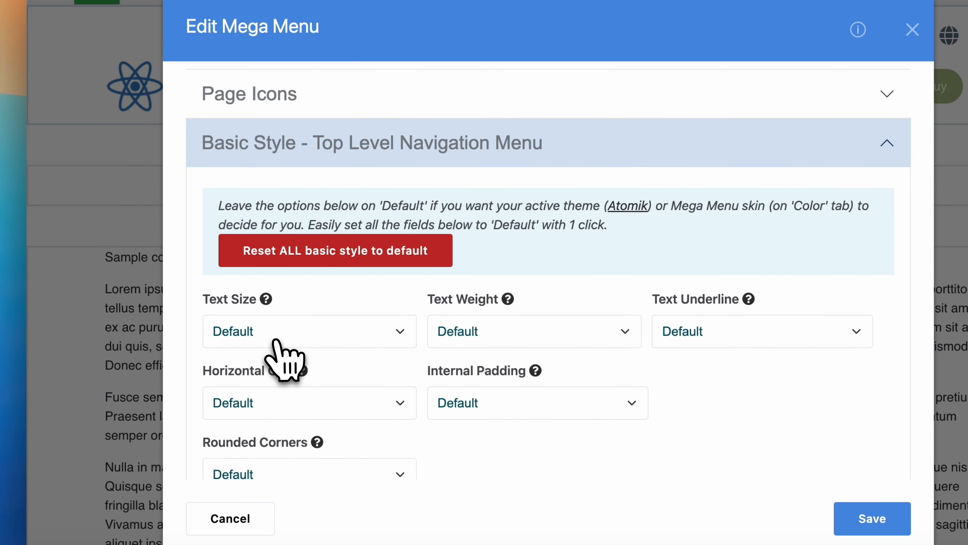
scroll(281, 345, down, 3)
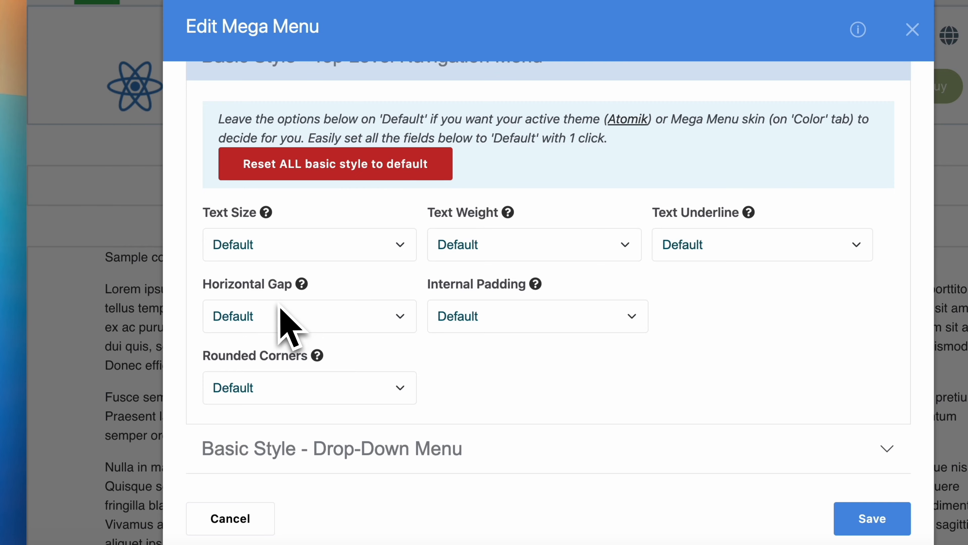
Open the Skin section of the Color settings and review the Skin Type options, keeping the current choice.
scroll(282, 311, up, 5)
click(359, 155)
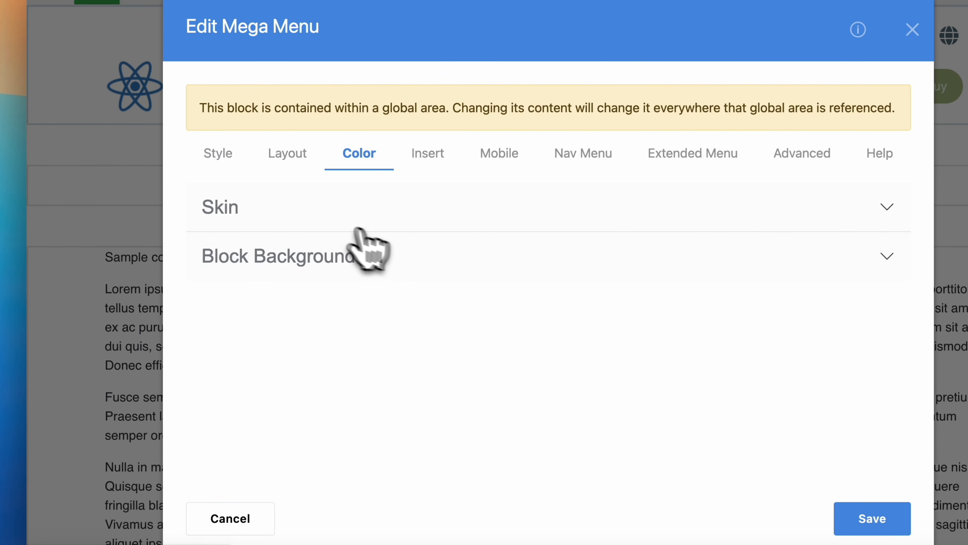
click(317, 210)
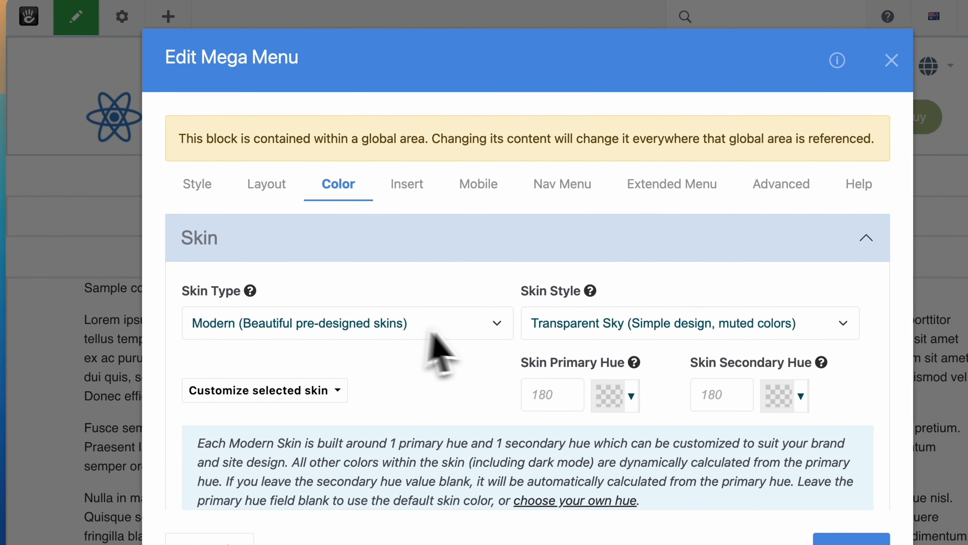
click(446, 305)
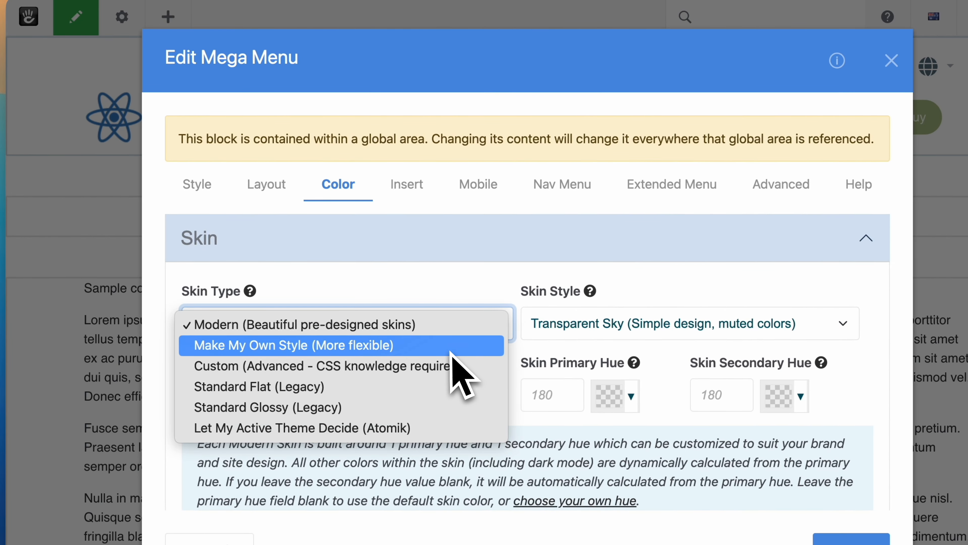
click(460, 299)
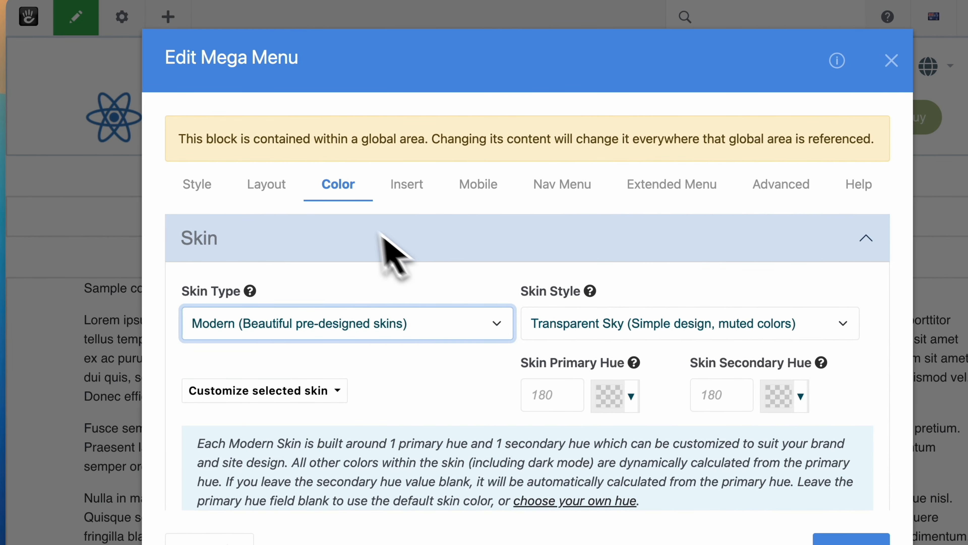
Return to the top-level navigation menu's basic style and review the Internal Padding, Rounded Corners and Text Size options.
click(296, 189)
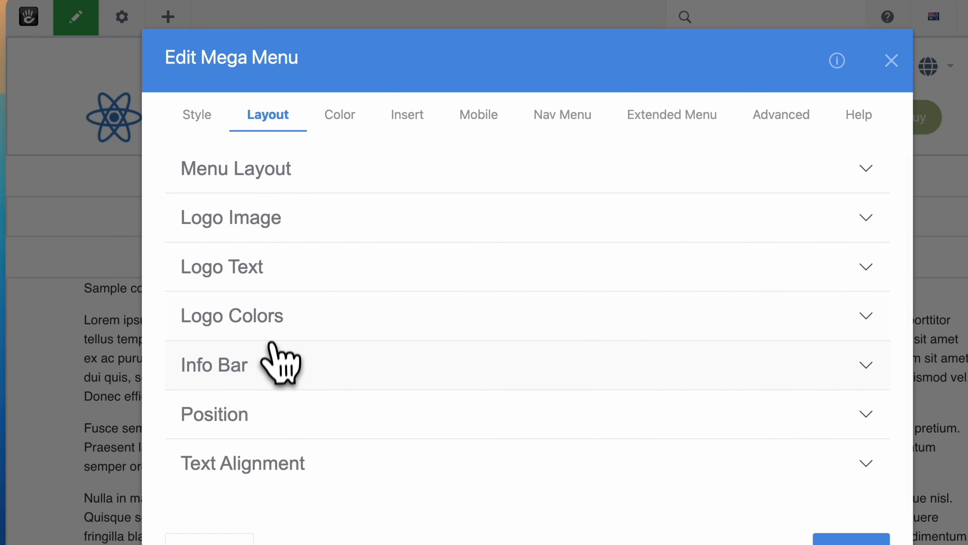
click(197, 114)
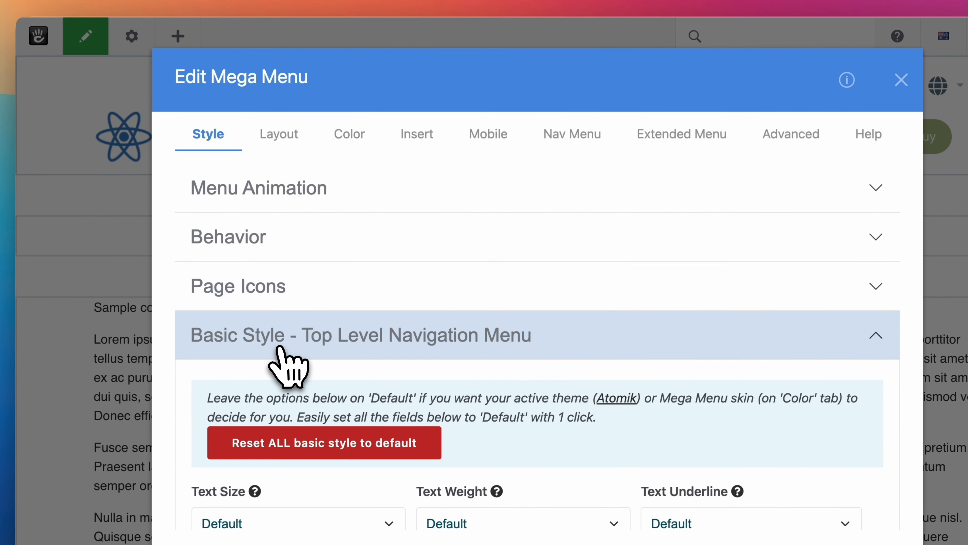
scroll(282, 344, down, 7)
scroll(267, 298, up, 1)
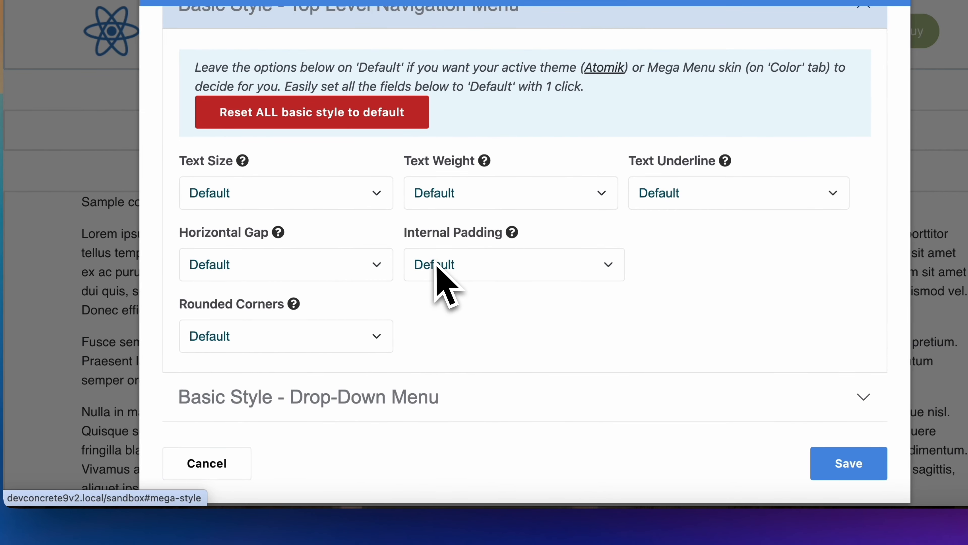
click(438, 268)
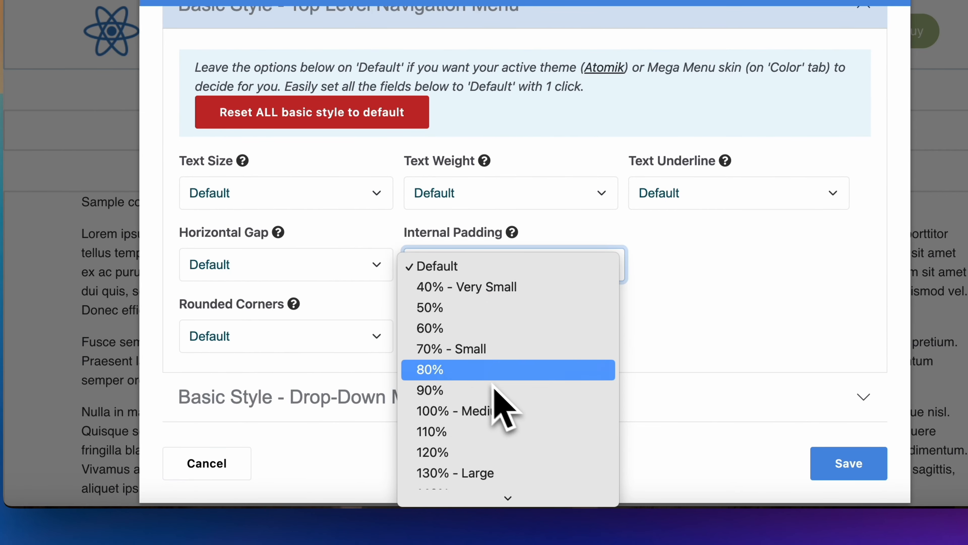
click(650, 268)
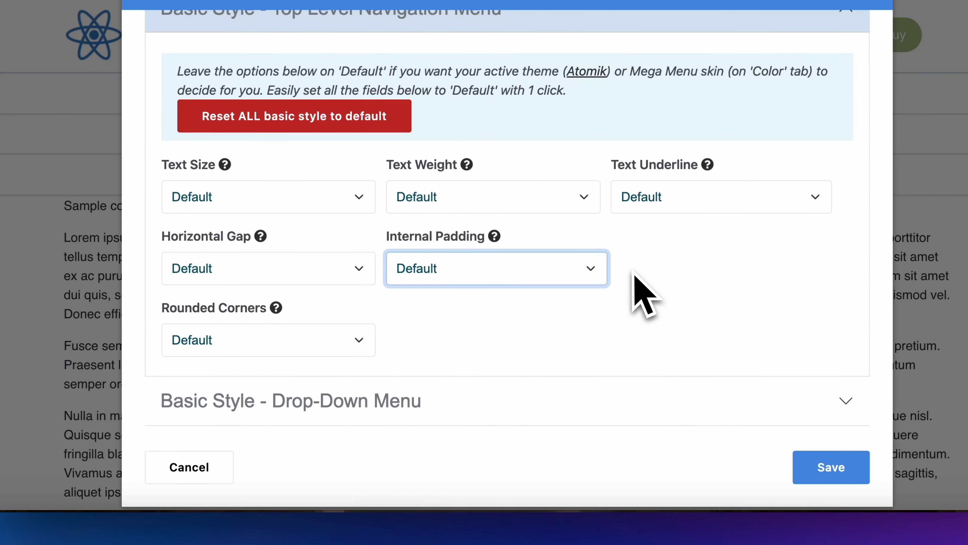
click(328, 348)
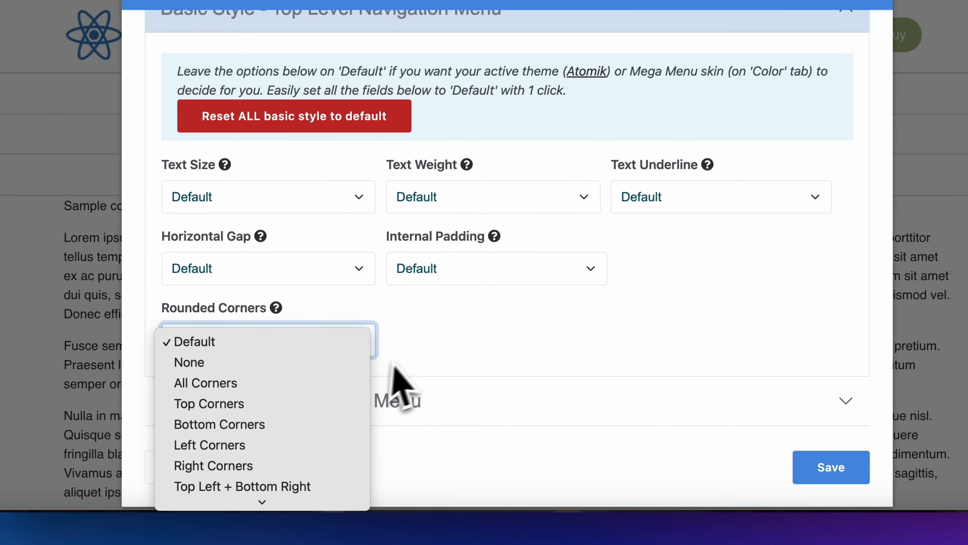
click(410, 368)
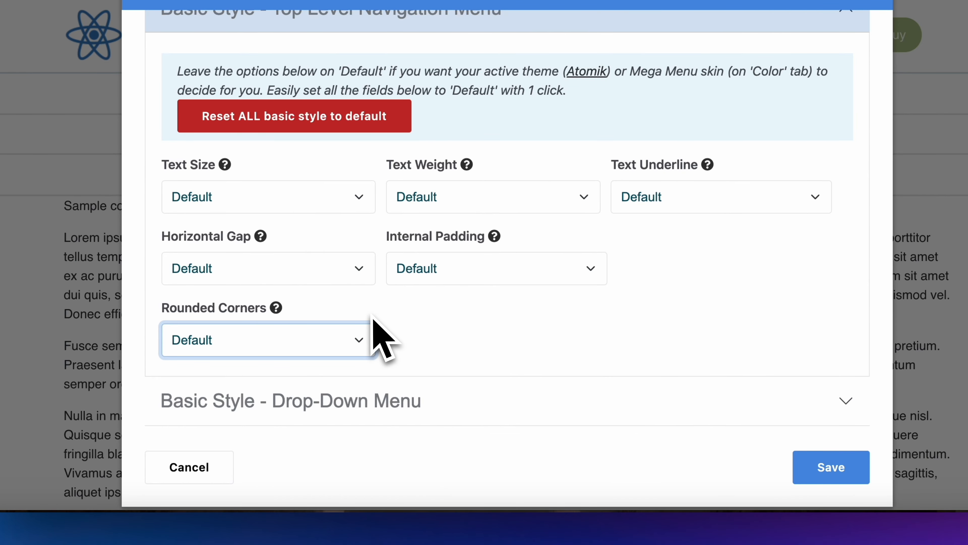
click(316, 200)
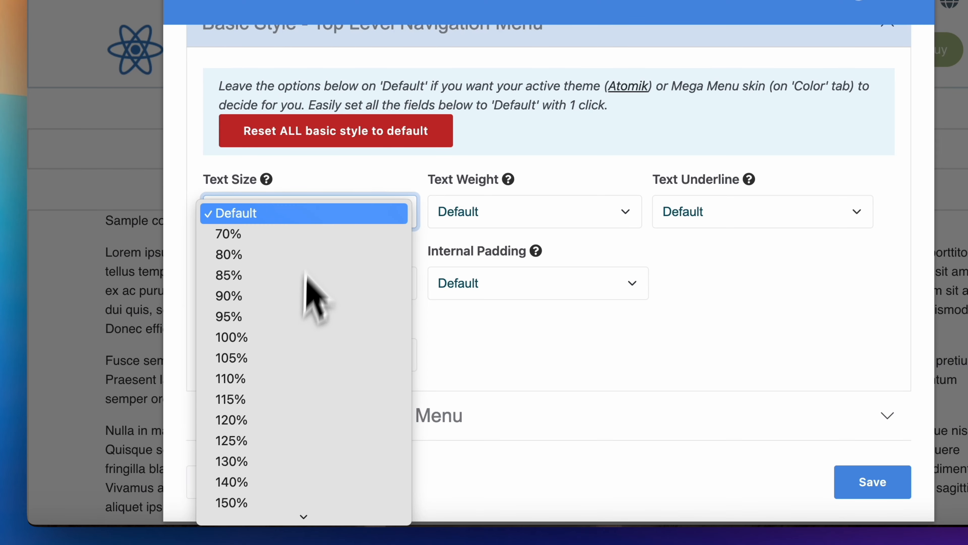
click(318, 216)
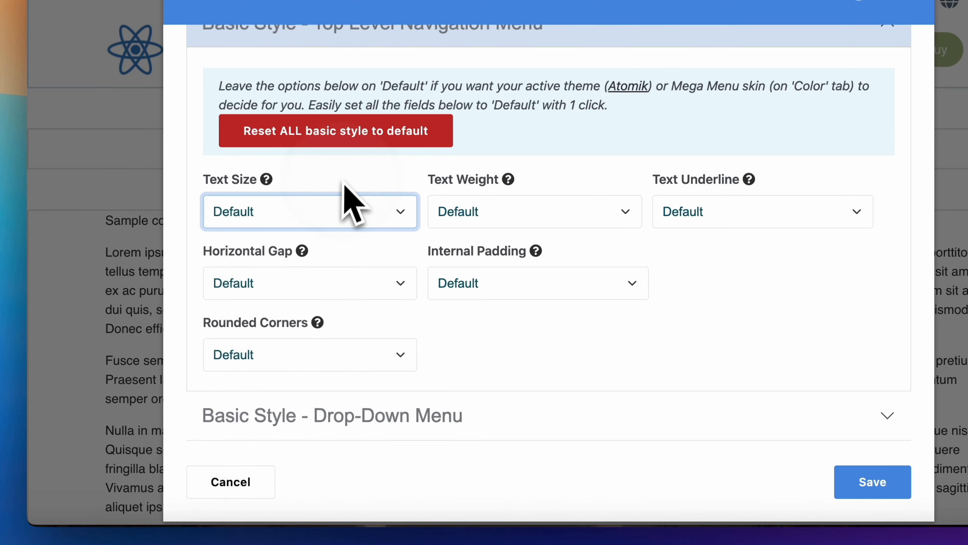
Set the top-level navigation menu's Horizontal Gap to Medium and its Rounded Corners to All Corners.
click(380, 285)
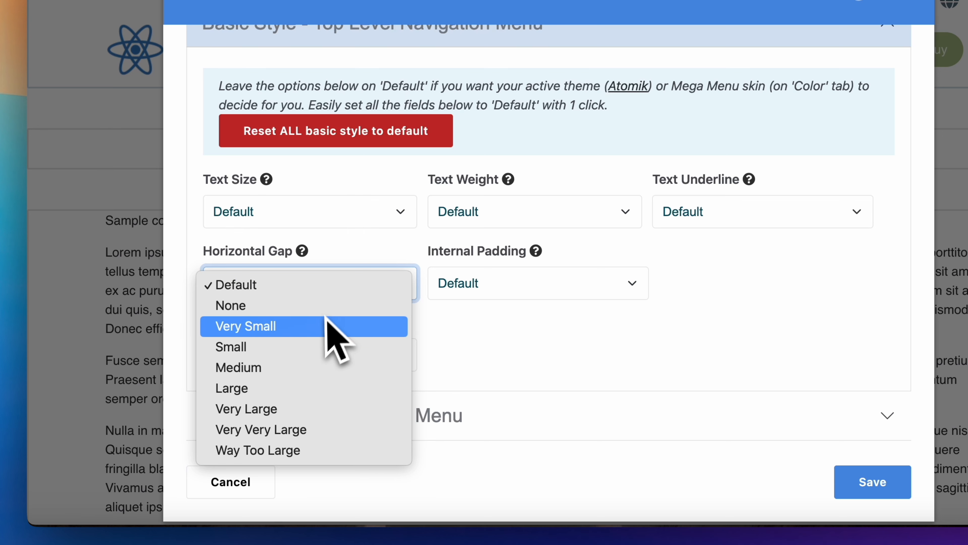
click(328, 364)
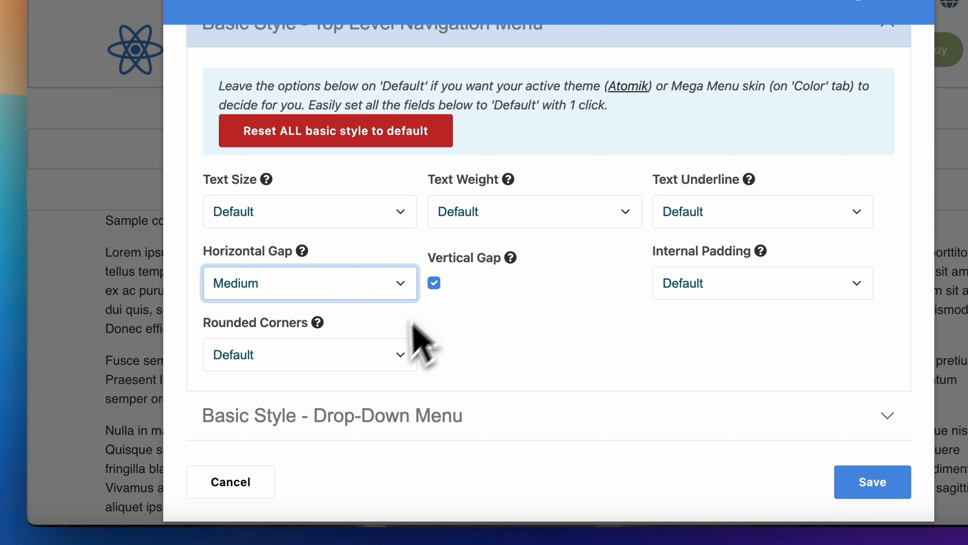
click(410, 358)
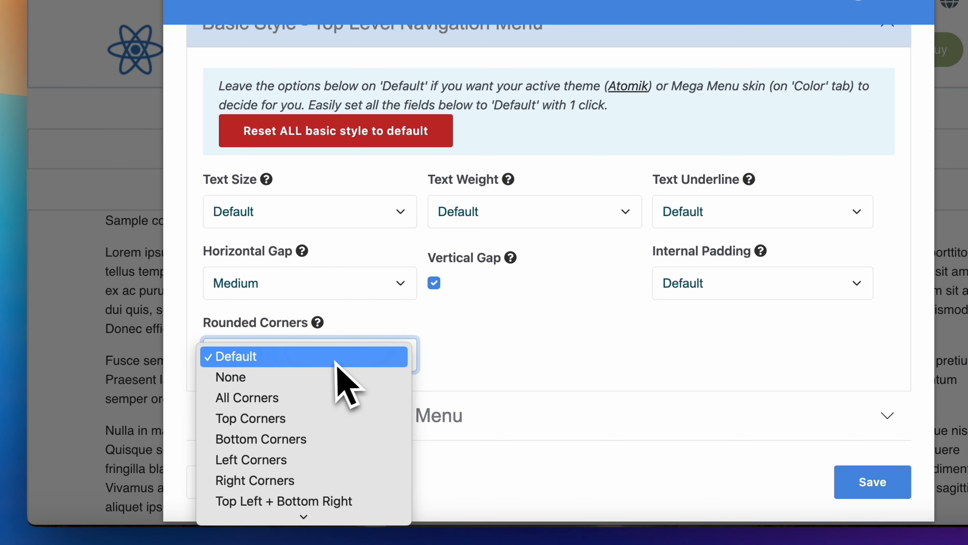
click(307, 402)
Review the Corner Size options and look over the top-level navigation menu's basic style settings.
click(471, 365)
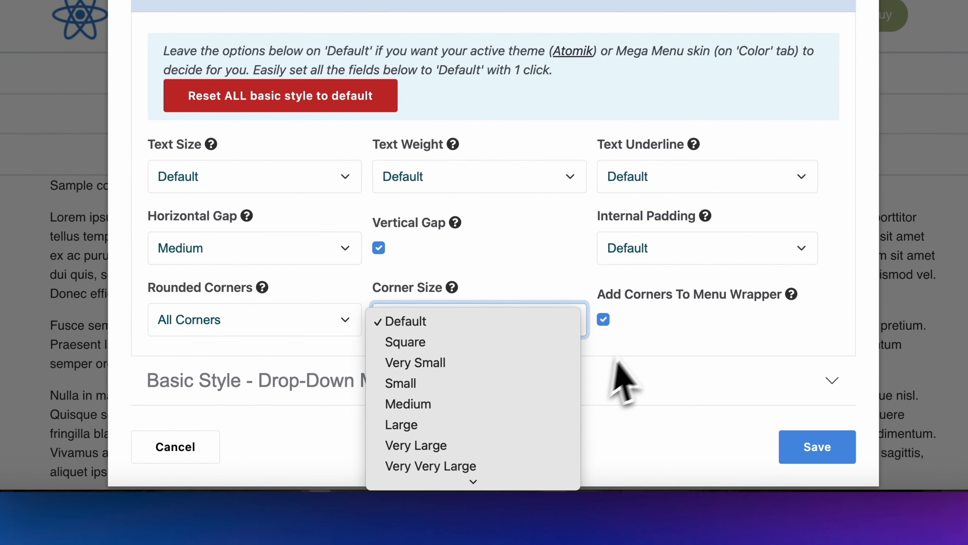
click(615, 361)
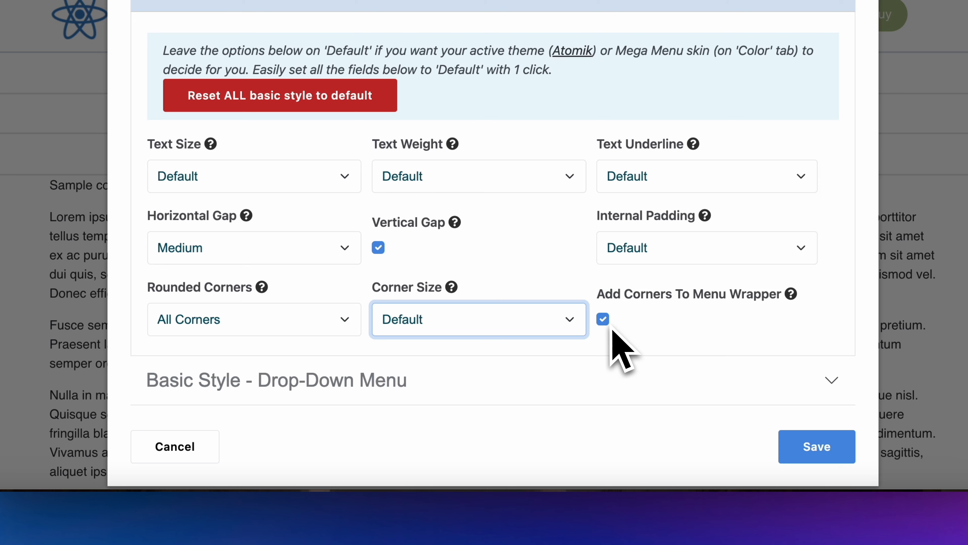
scroll(622, 351, up, 8)
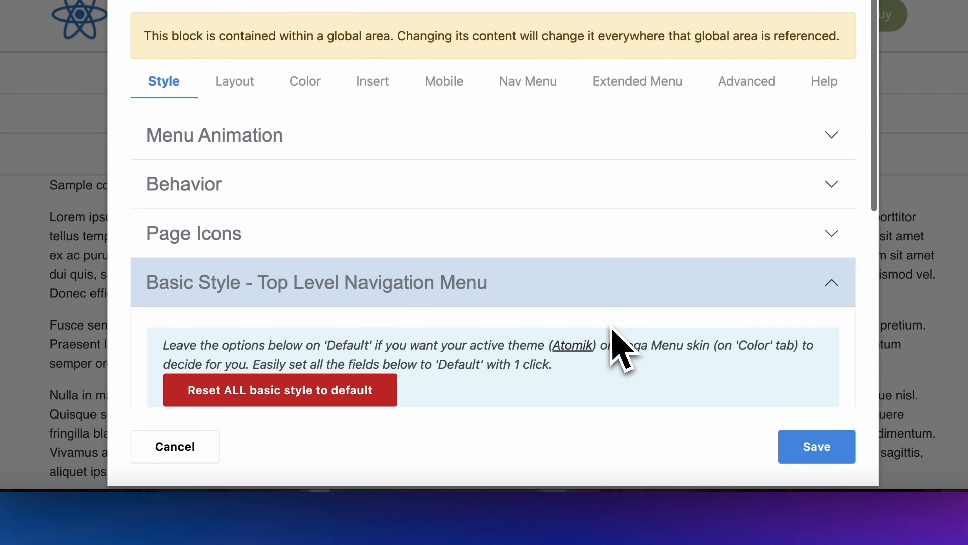
scroll(622, 349, down, 4)
scroll(612, 327, down, 5)
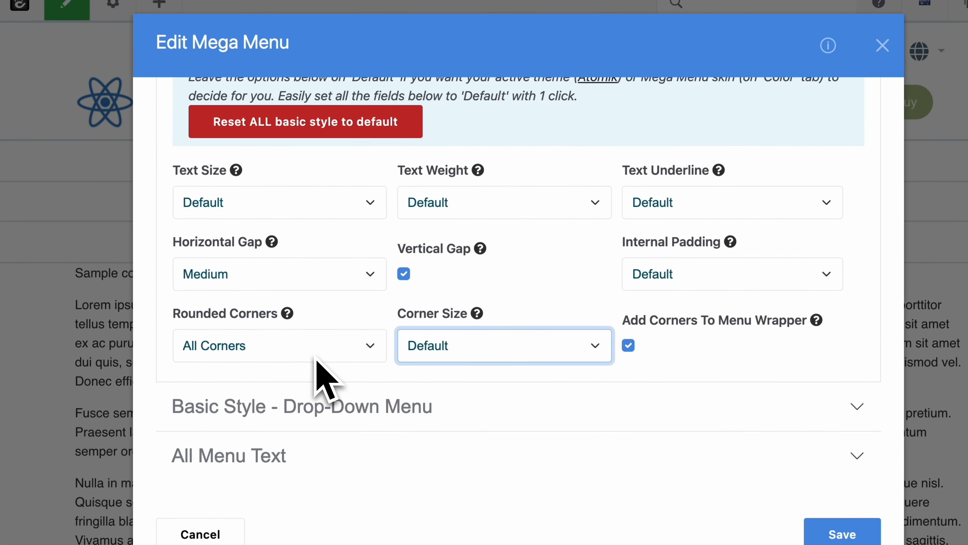
scroll(328, 381, up, 3)
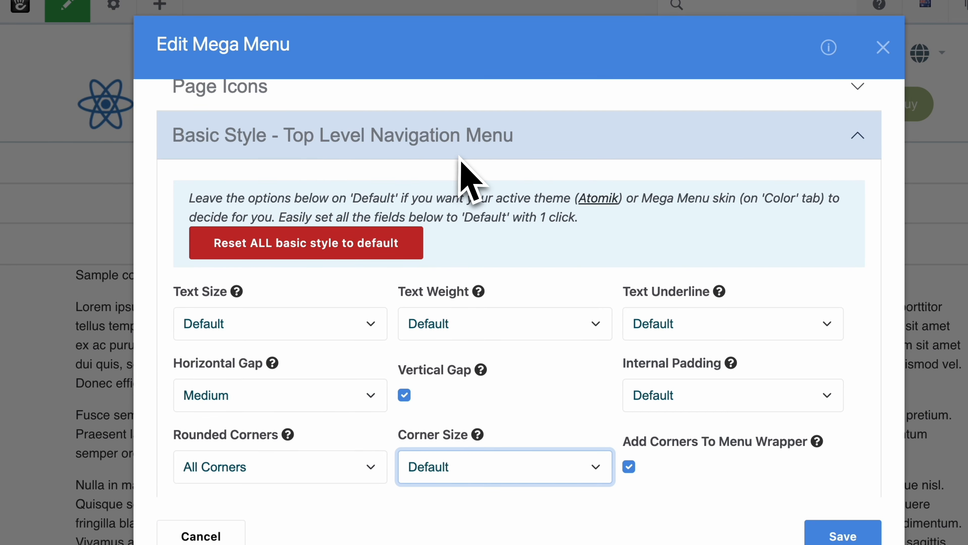
Expand the Basic Style - Drop-Down Menu settings and check the Internal Padding options without changing them.
scroll(454, 194, down, 4)
click(372, 394)
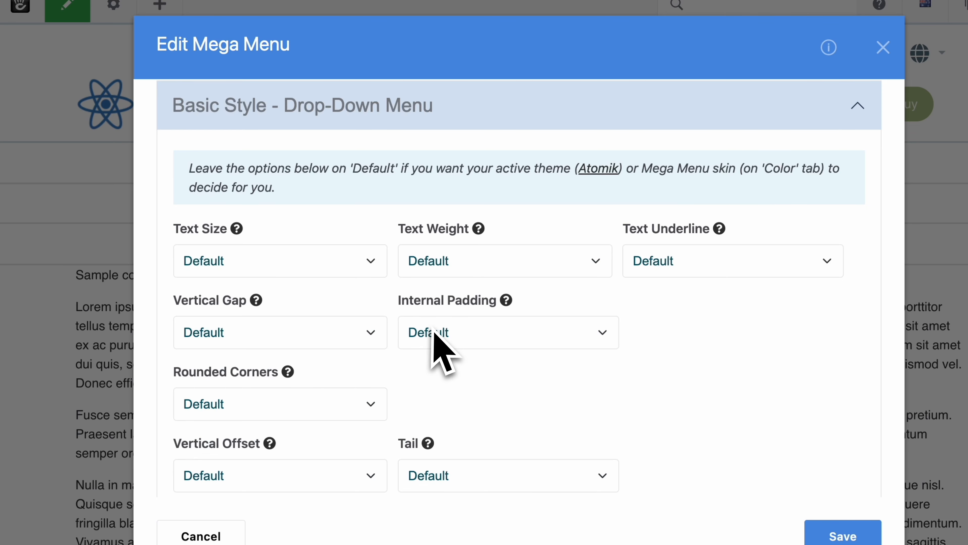
click(439, 334)
click(673, 334)
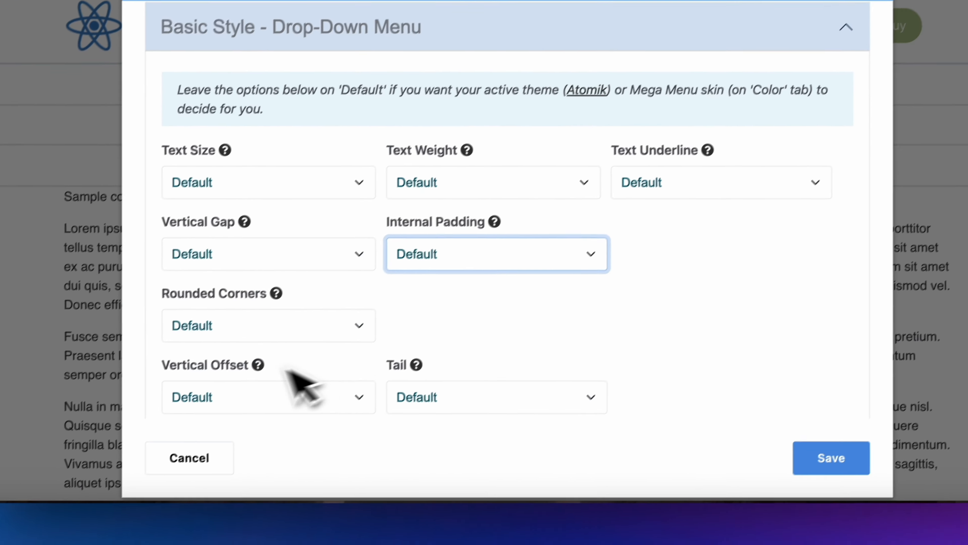
Try a Very Small Vertical Offset for the drop-down menu and return the setting to Default.
click(239, 381)
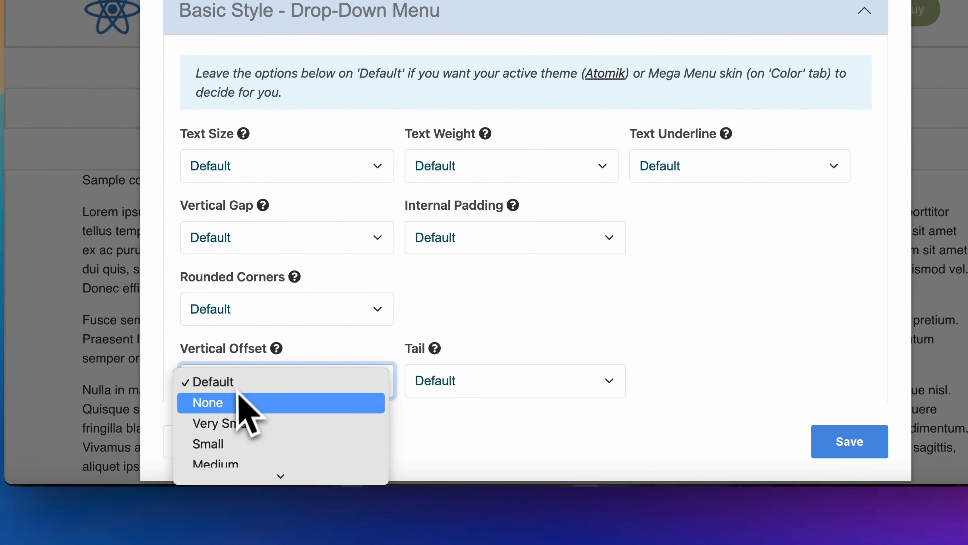
click(233, 422)
scroll(267, 408, down, 3)
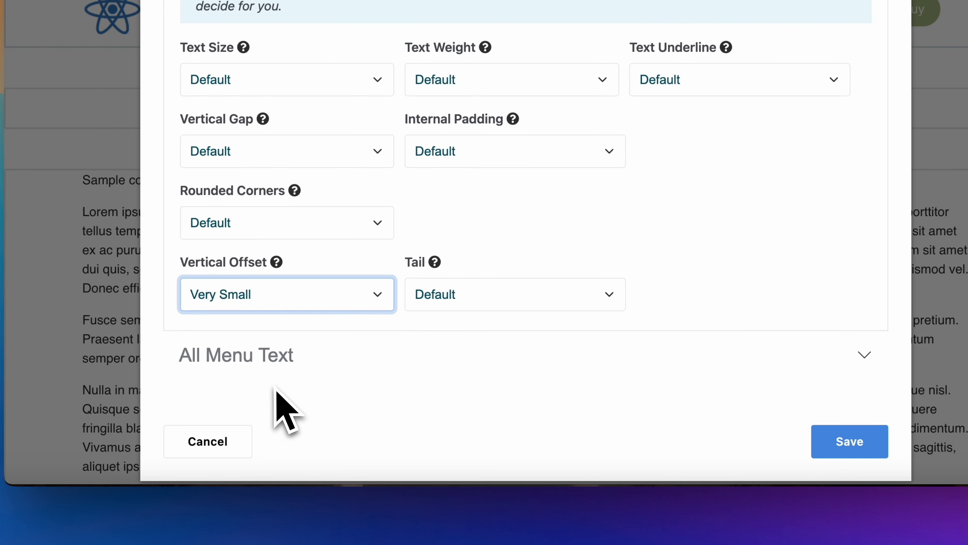
click(272, 292)
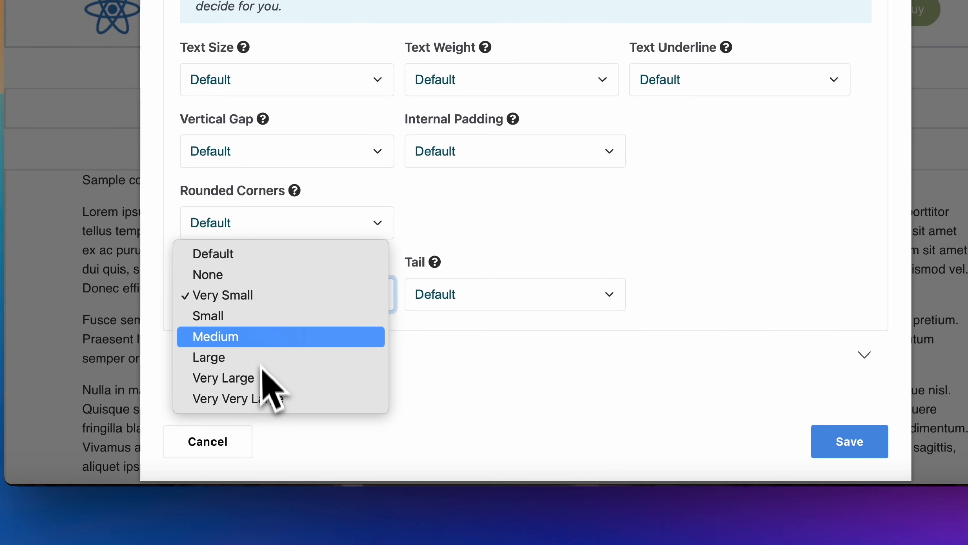
click(273, 253)
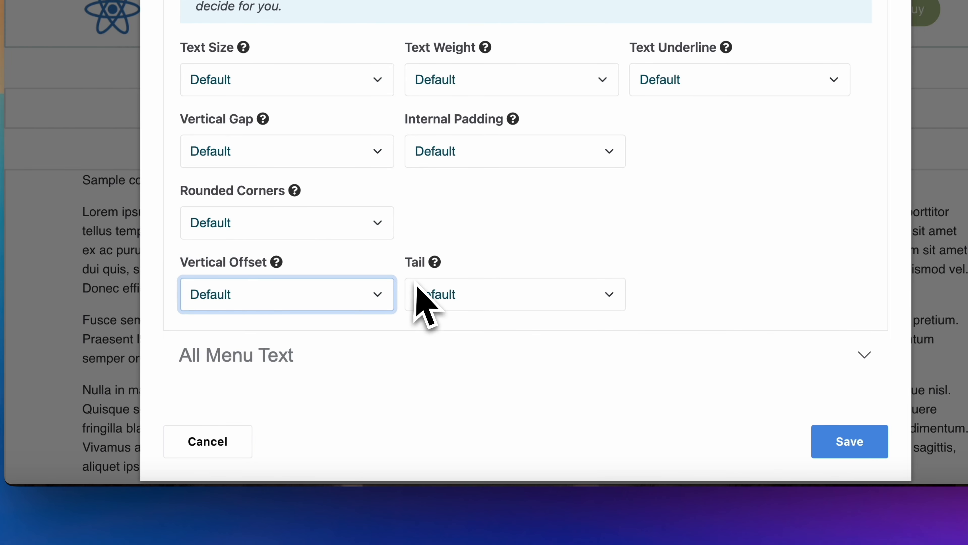
Review the Tail size options for the drop-down menu, keeping Default.
mouse_move(437, 270)
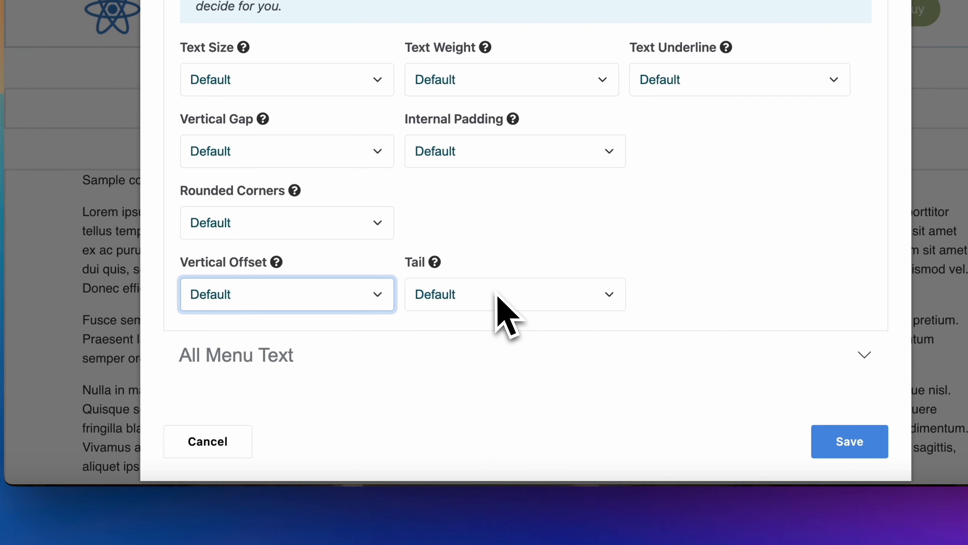
click(497, 294)
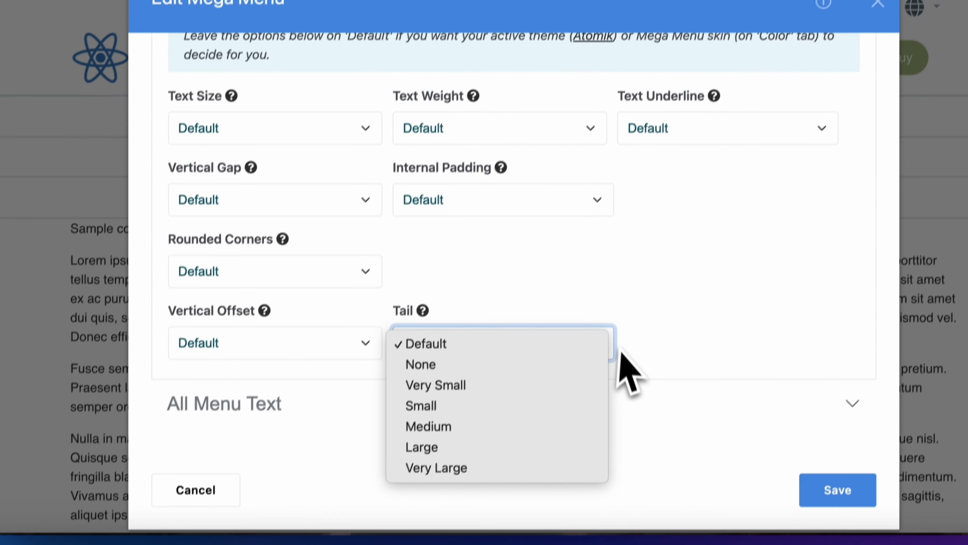
click(644, 299)
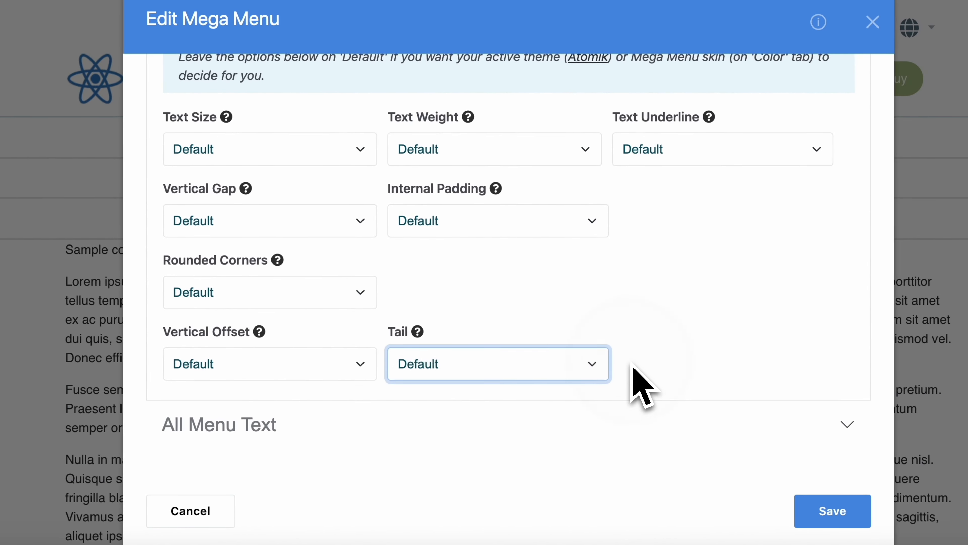
Expand the All Menu Text settings, search the Menu Font options for "robo", and clear the search.
scroll(633, 368, down, 3)
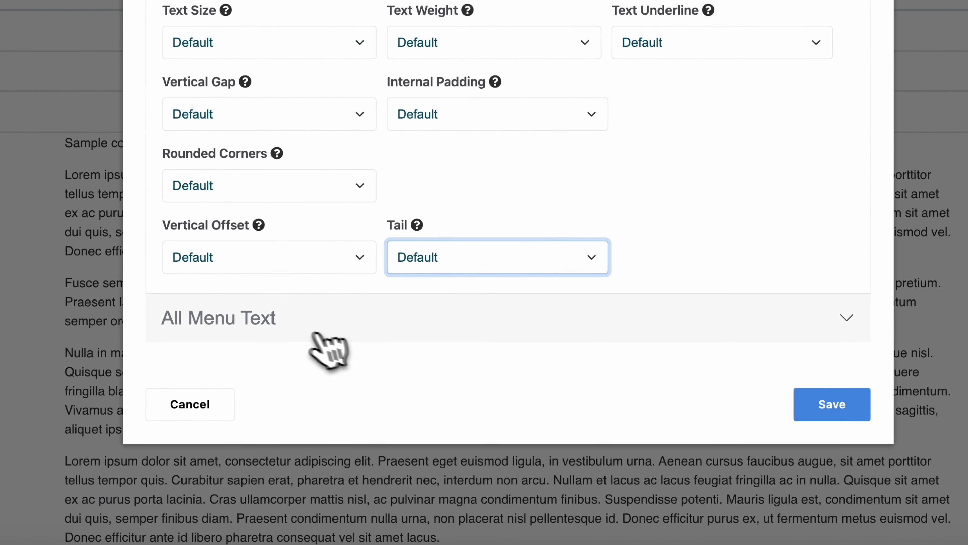
click(305, 324)
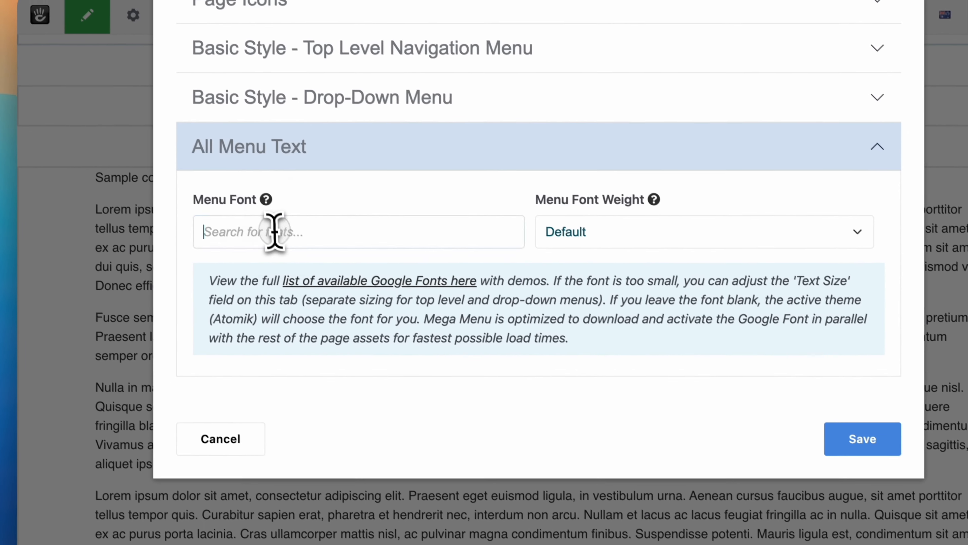
click(243, 203)
text(robo)
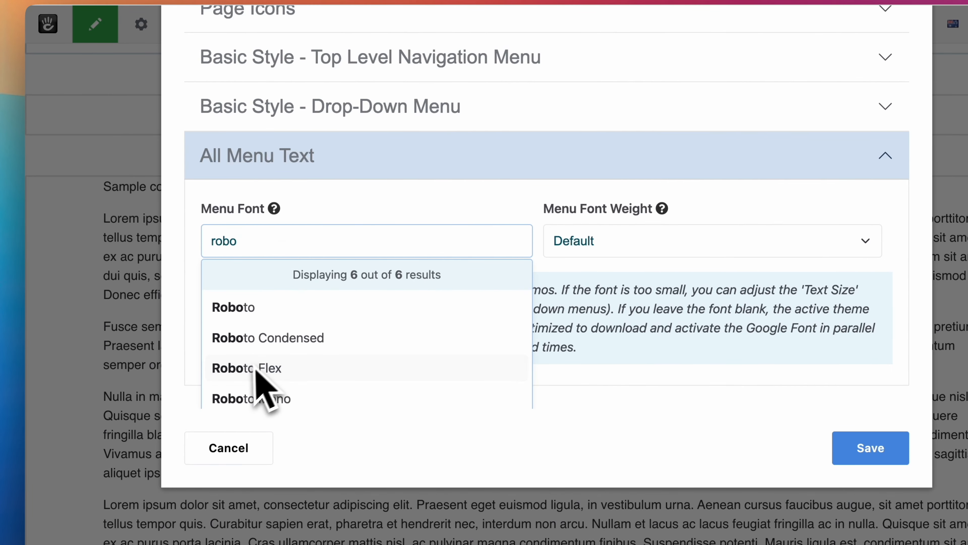
double_click(292, 239)
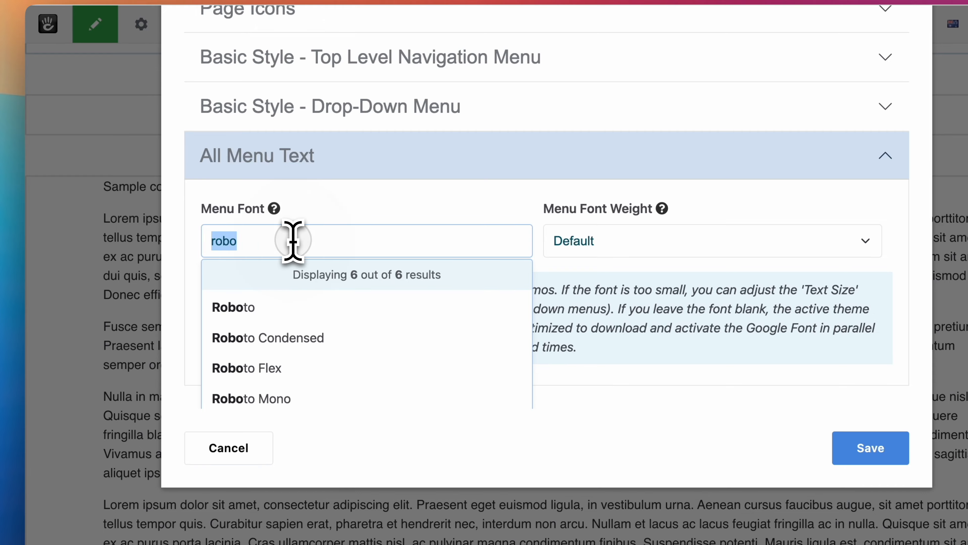
key(BackSpace)
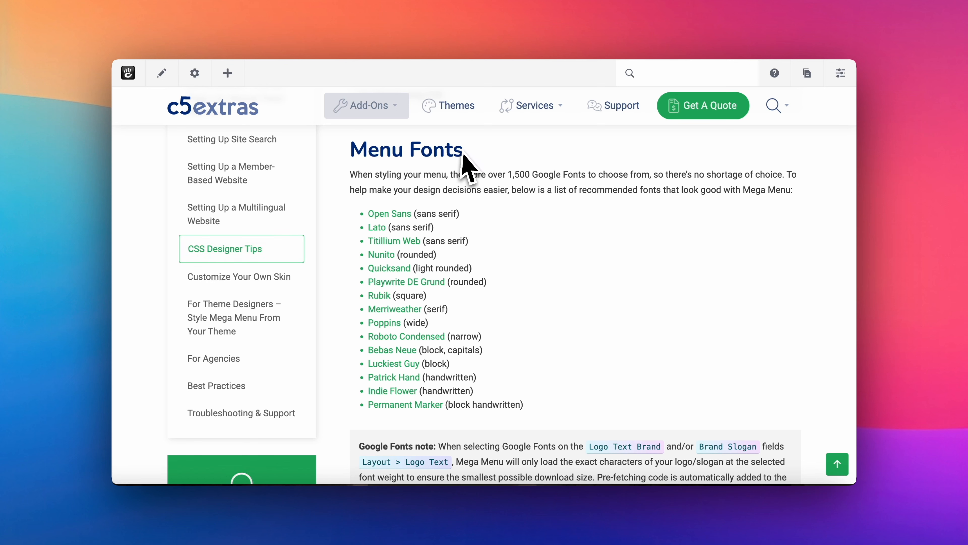
Review the recommended Menu Fonts list in the CSS Designer Tips guide, including the sans serif and rounded fonts.
drag(351, 148, 529, 430)
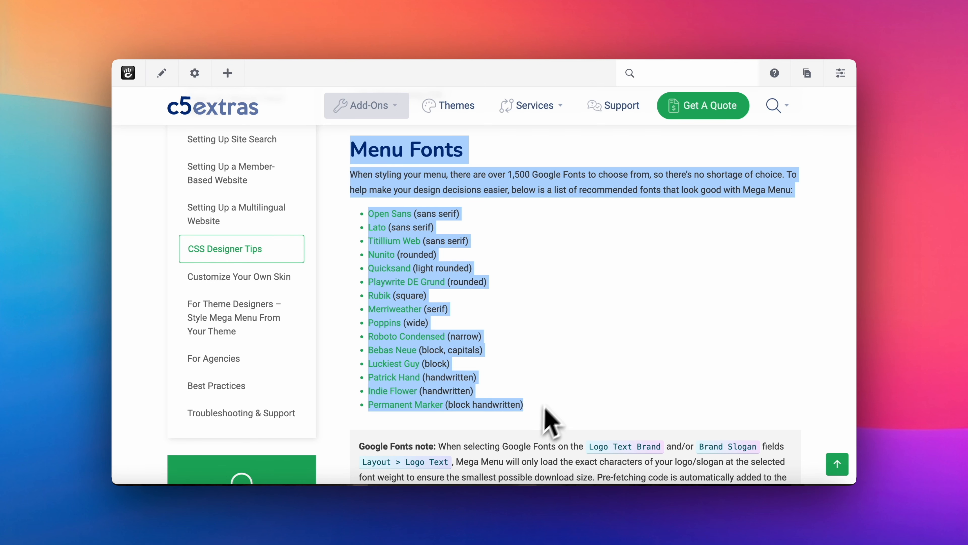
click(562, 410)
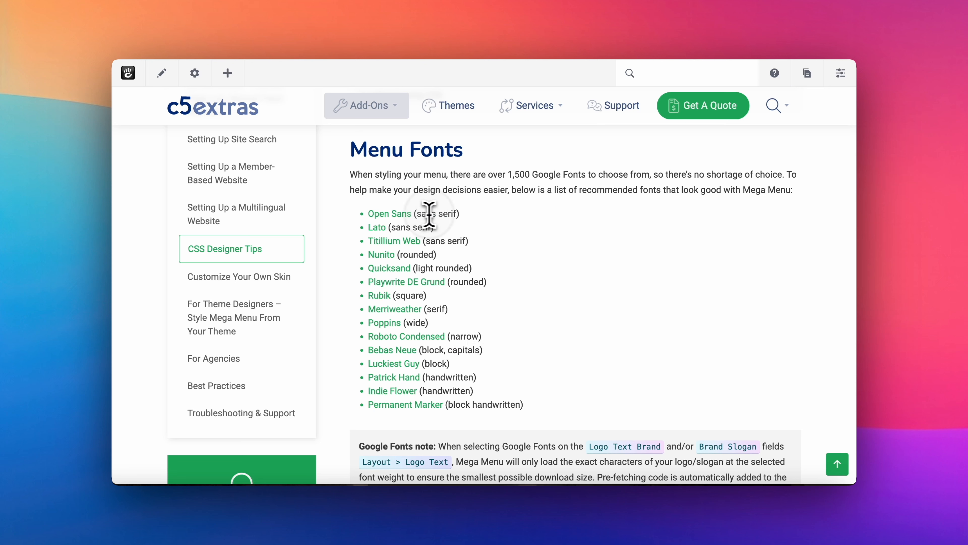
drag(426, 213, 427, 244)
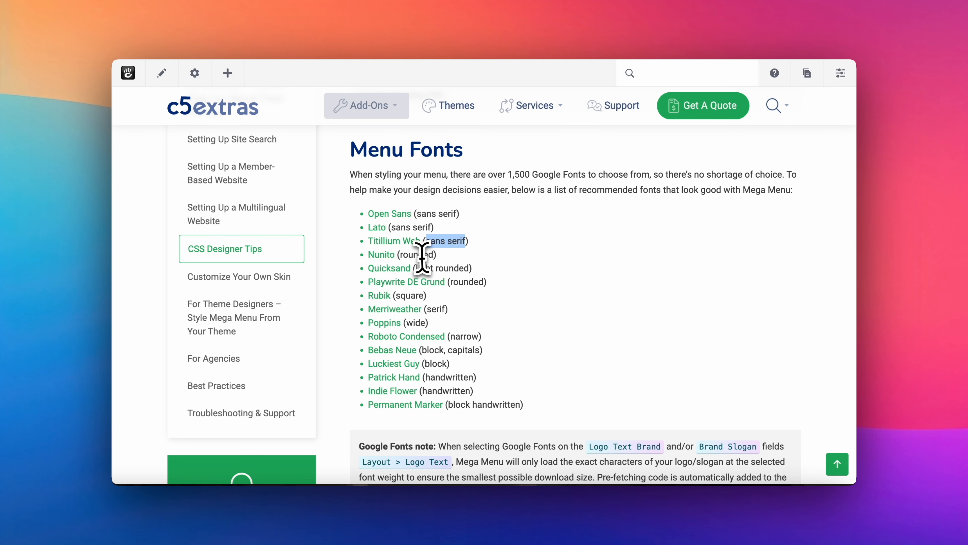
double_click(417, 255)
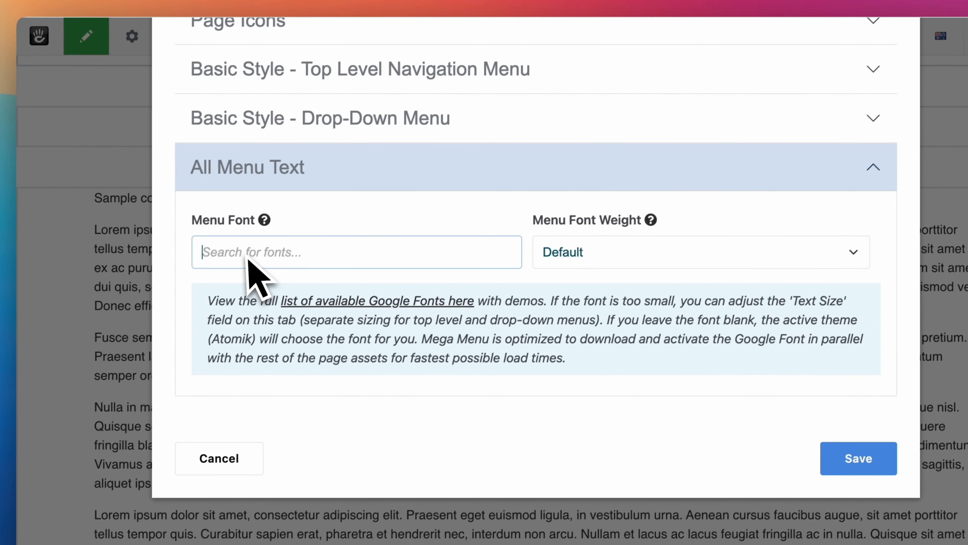
Check the Menu Font field and review the Menu Font Weight options, keeping Default.
click(250, 253)
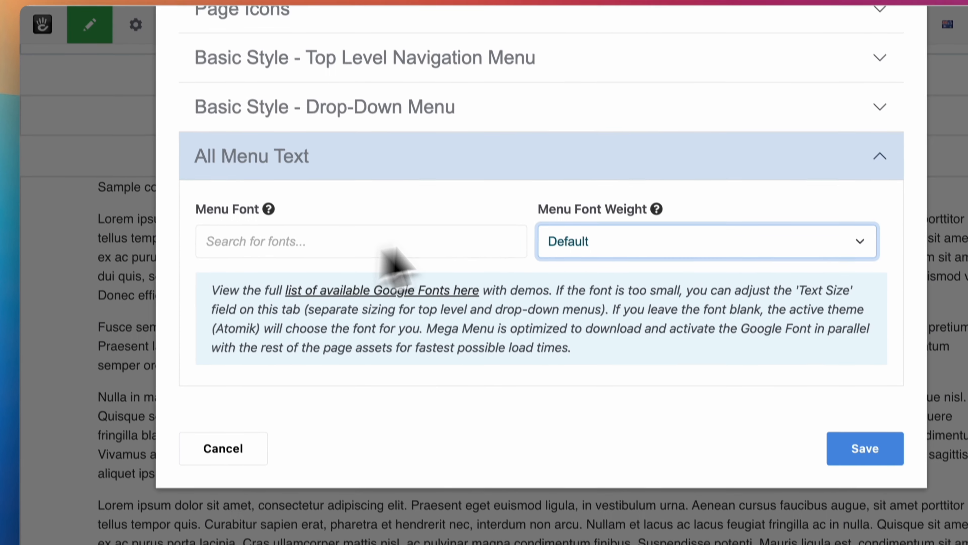
click(565, 247)
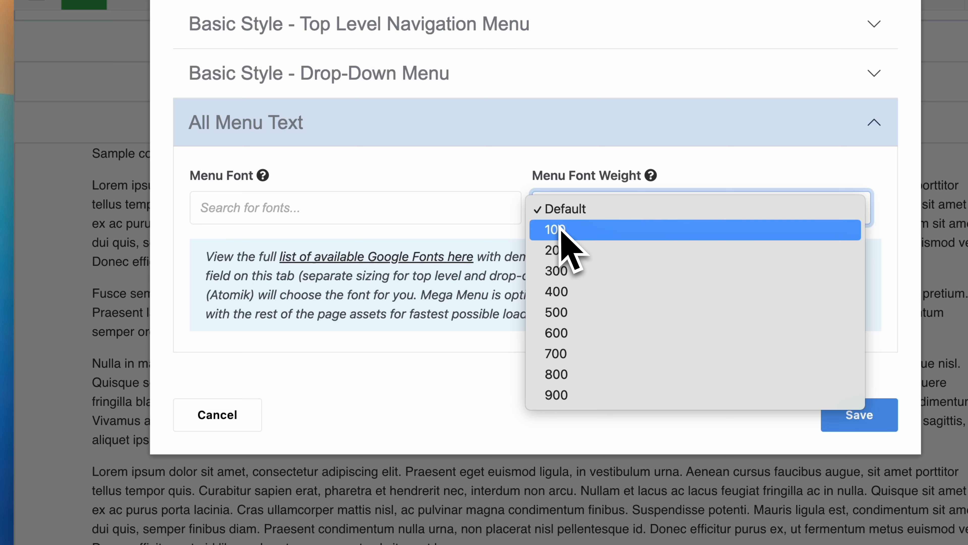
click(473, 177)
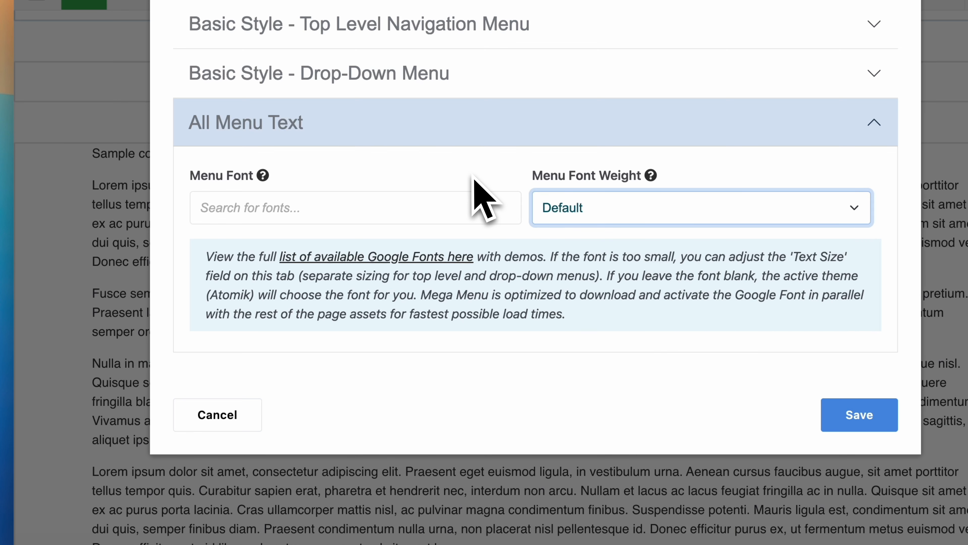
Set the menu layout's Horizontal Alignment & Layout to Logo Center + Menu Wrapped Around and save the block.
scroll(475, 186, up, 10)
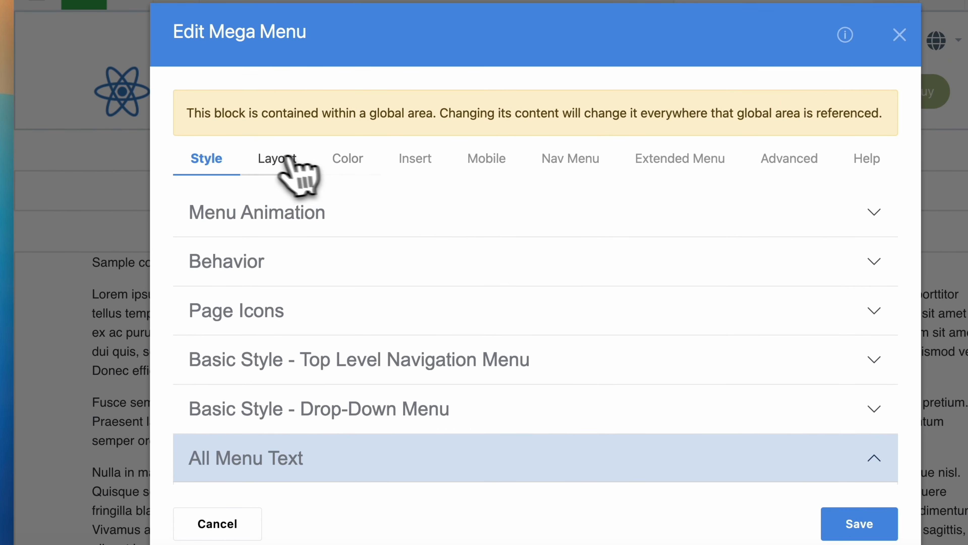
click(289, 157)
click(269, 216)
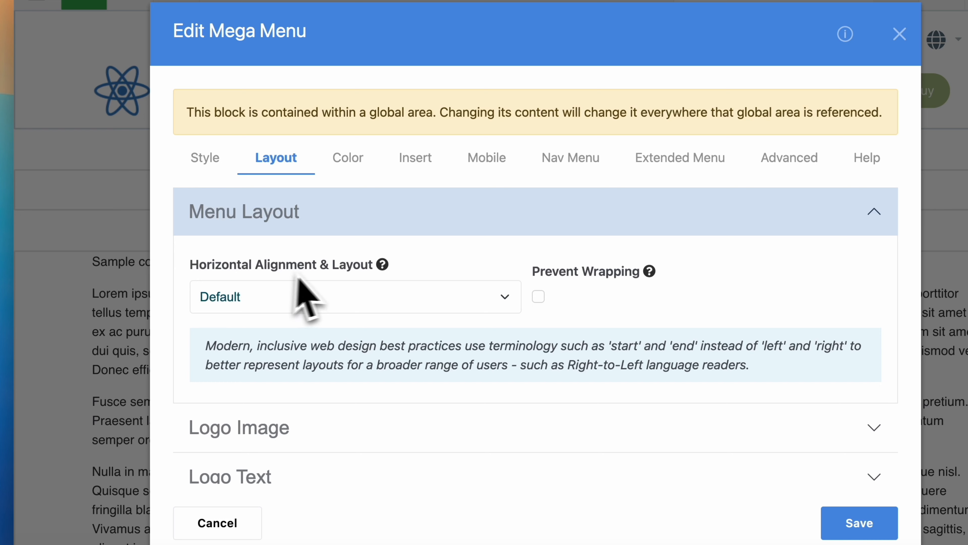
click(367, 304)
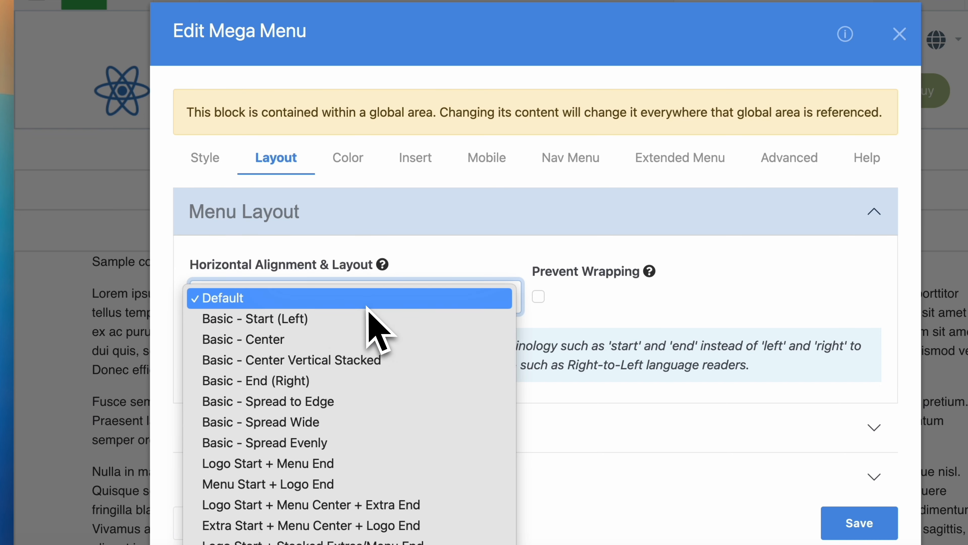
scroll(367, 306, down, 1)
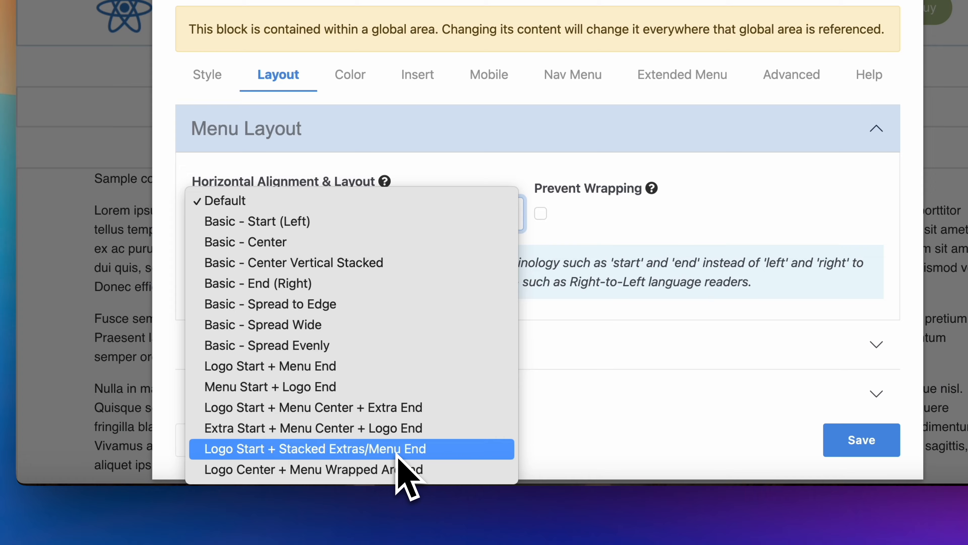
click(303, 473)
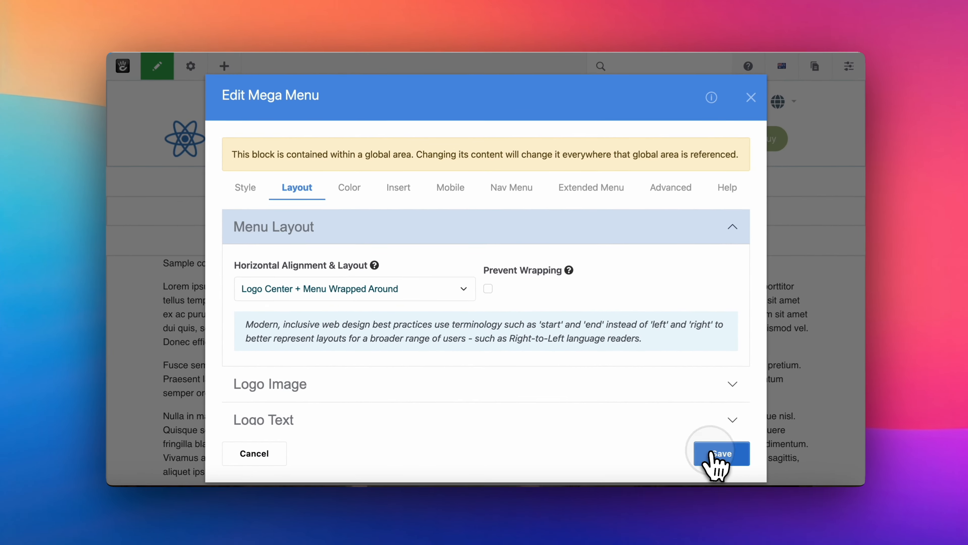
click(861, 439)
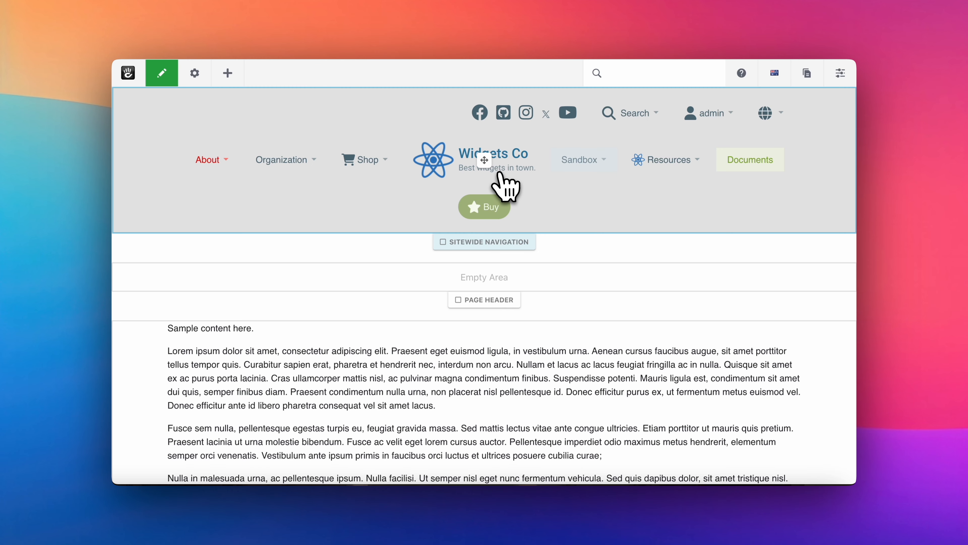
Reopen the Mega Menu block for editing and expand its Menu Layout settings.
click(503, 184)
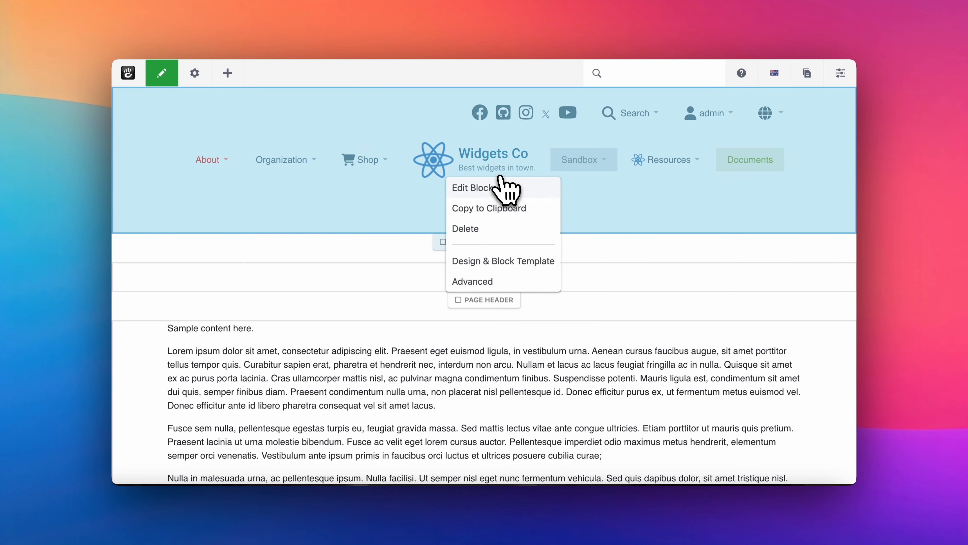
click(496, 187)
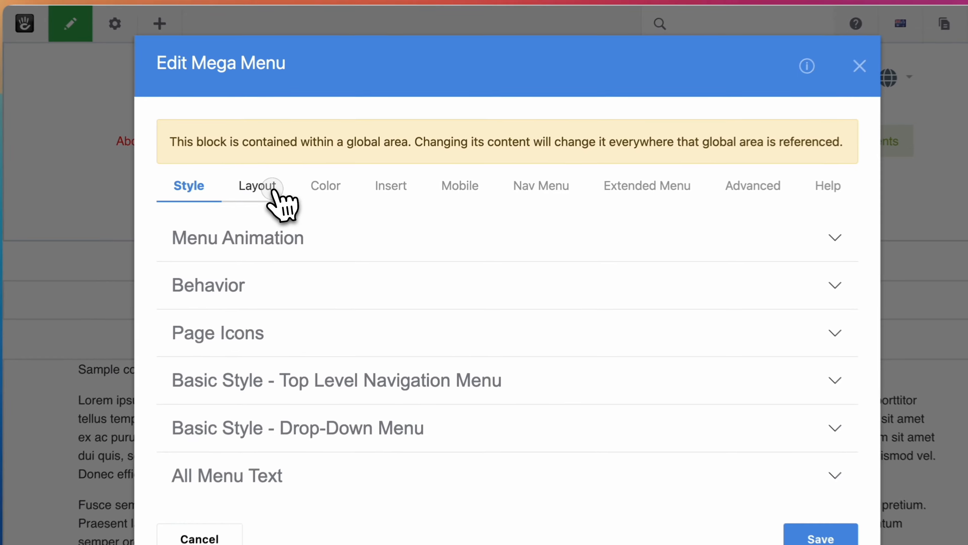
click(299, 192)
click(327, 234)
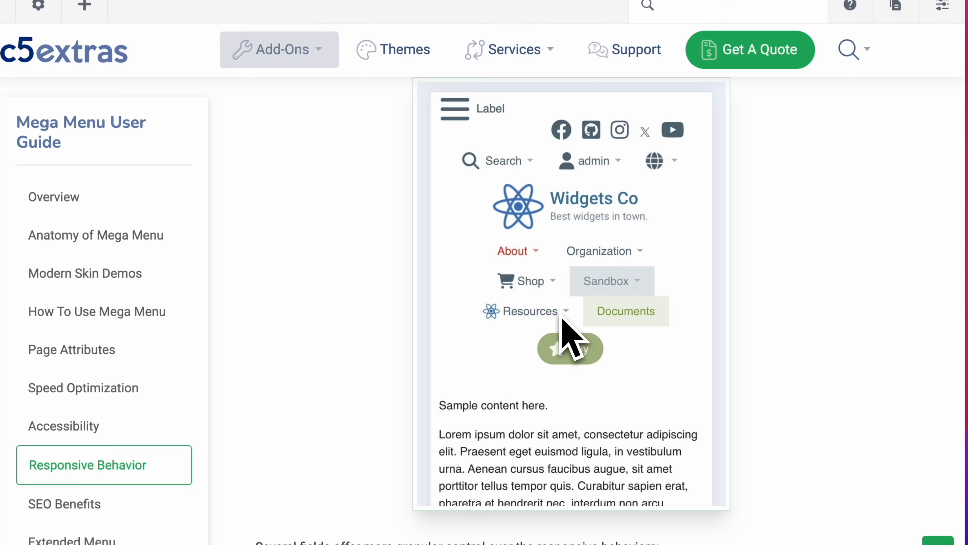
Read through the Responsive Behavior page of the Mega Menu User Guide, including the wrapping, hamburger and responsive layout examples.
scroll(560, 317, down, 20)
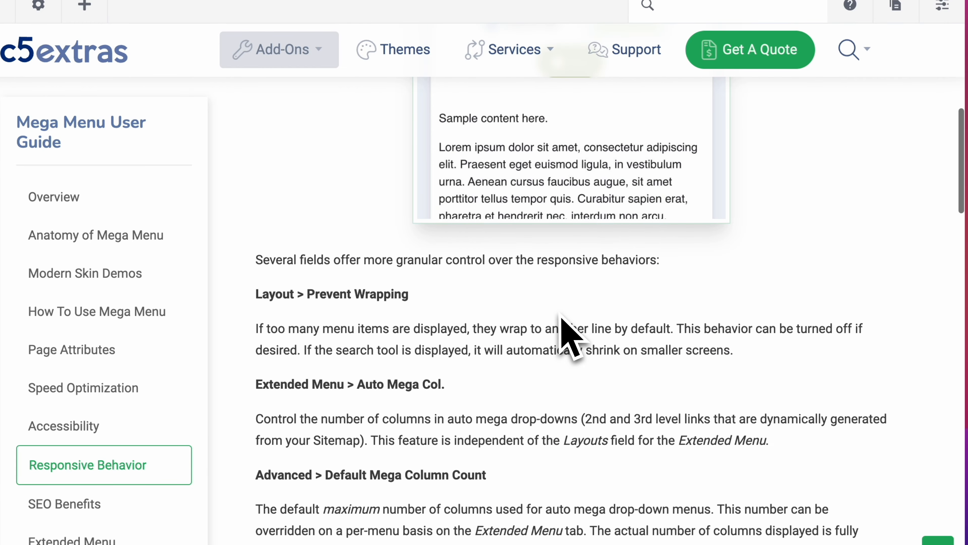
scroll(559, 314, down, 3)
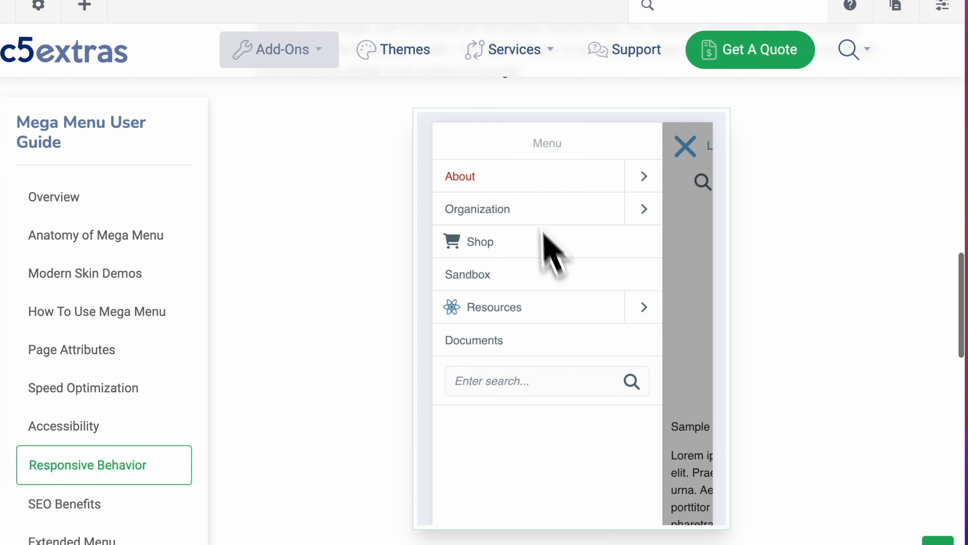
scroll(521, 266, down, 12)
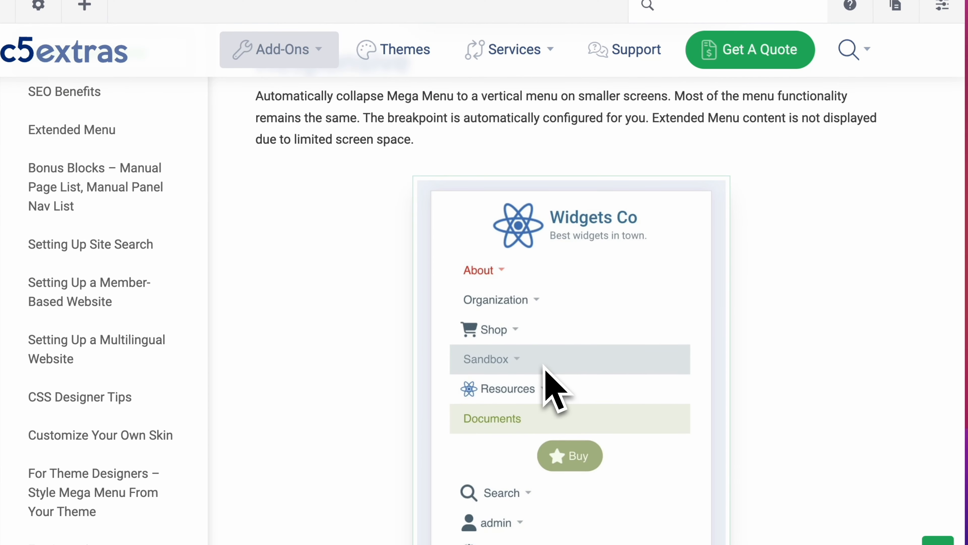
scroll(545, 368, down, 1)
scroll(547, 362, up, 20)
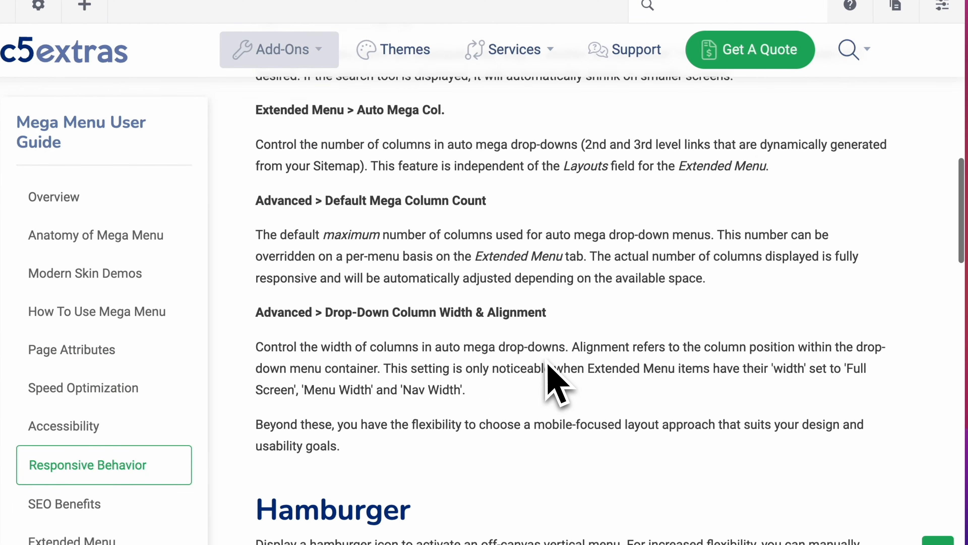
scroll(547, 366, up, 7)
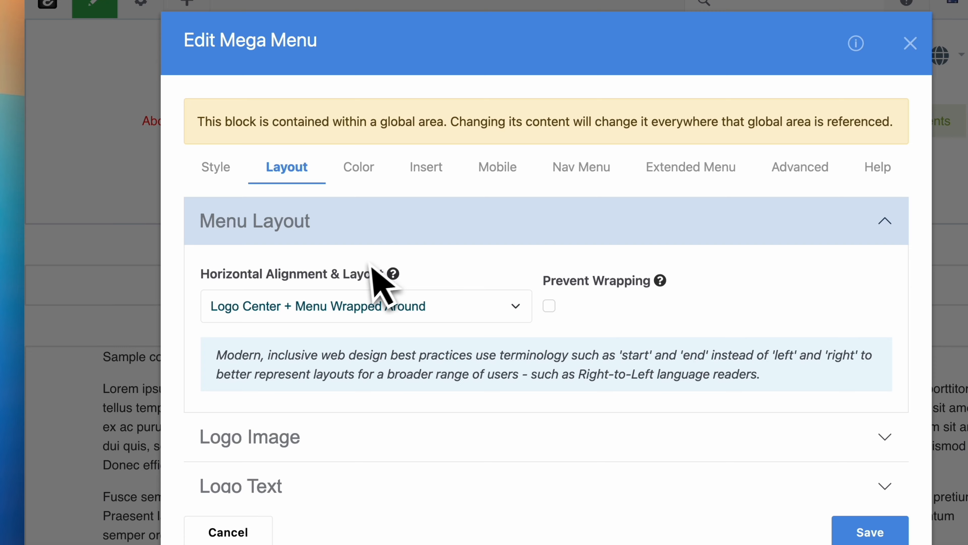
Read the Accessibility notes in the Mega Menu's insert settings, enable Keyboard Shortcuts, and save the block.
click(404, 170)
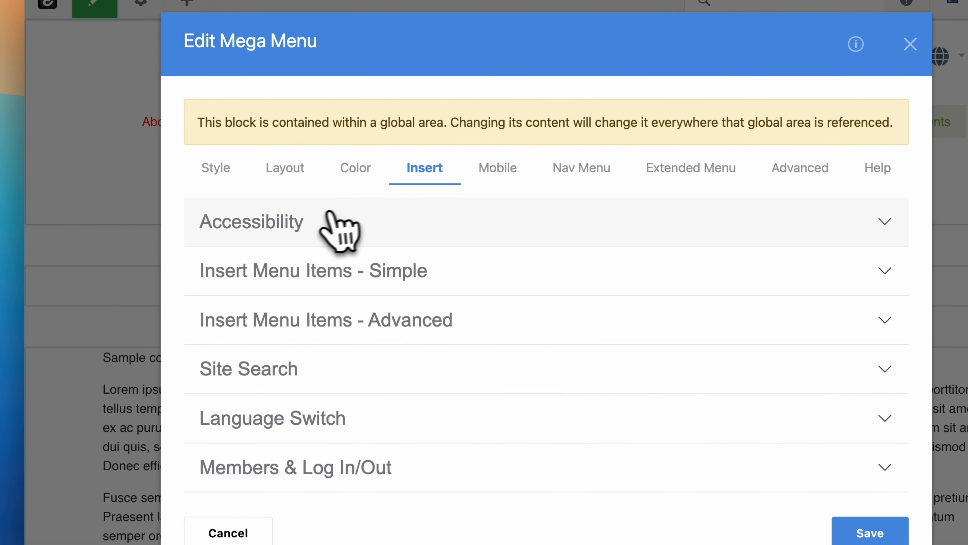
click(301, 229)
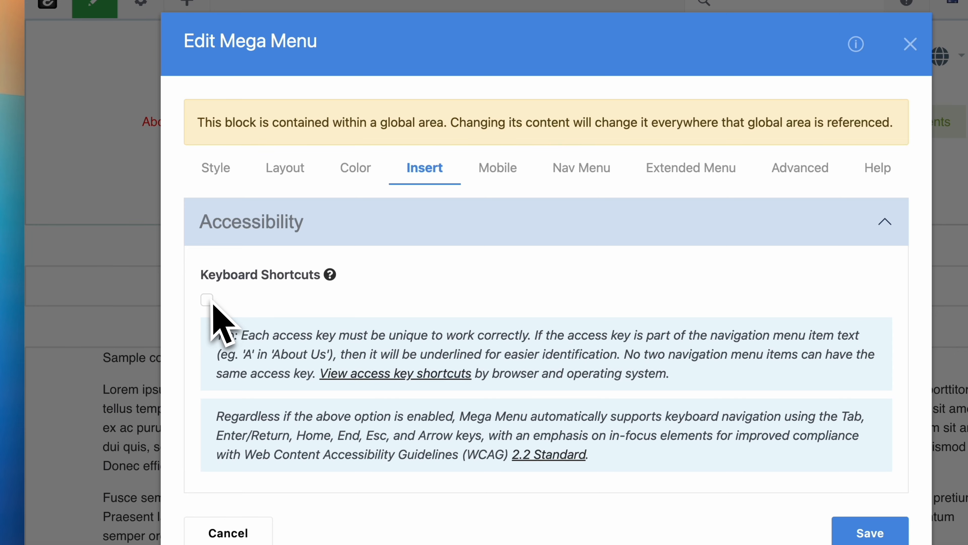
drag(216, 329, 503, 473)
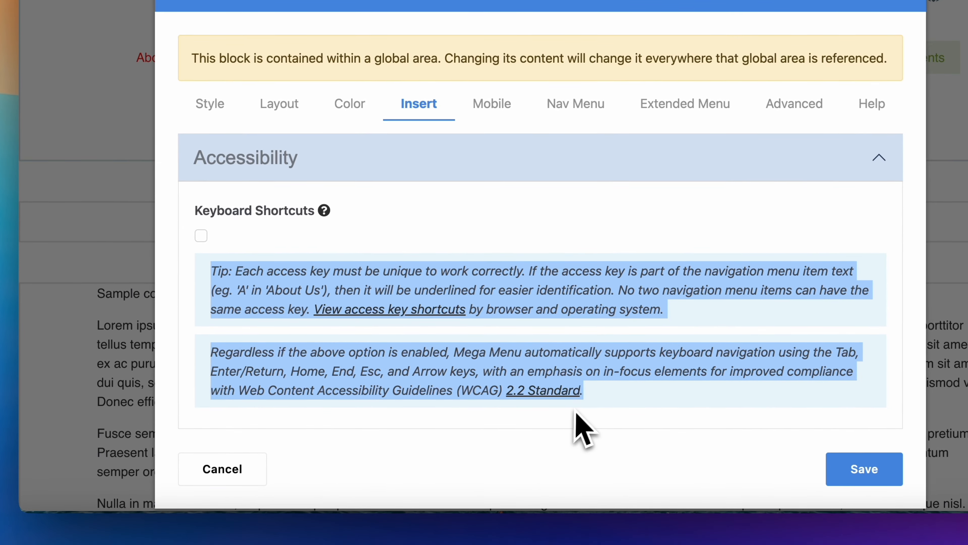
click(509, 276)
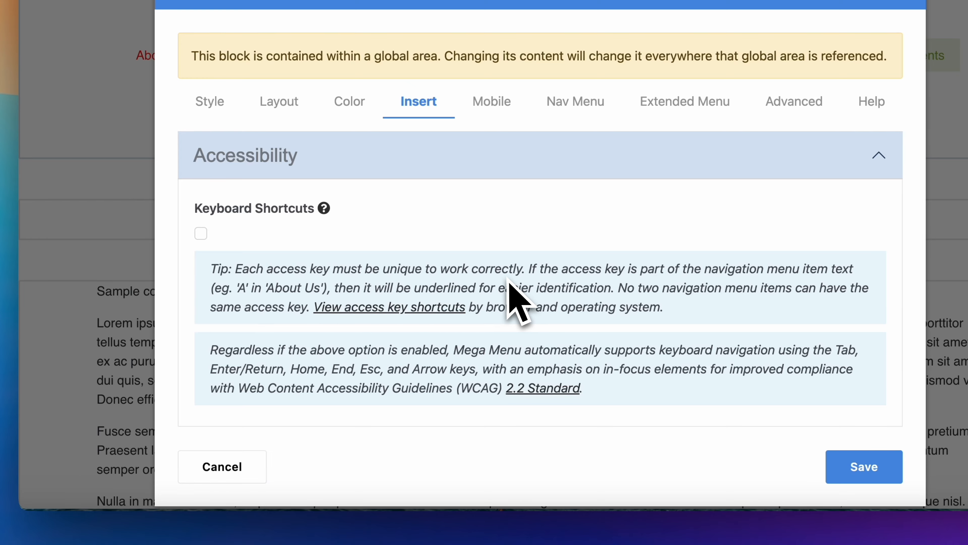
click(201, 233)
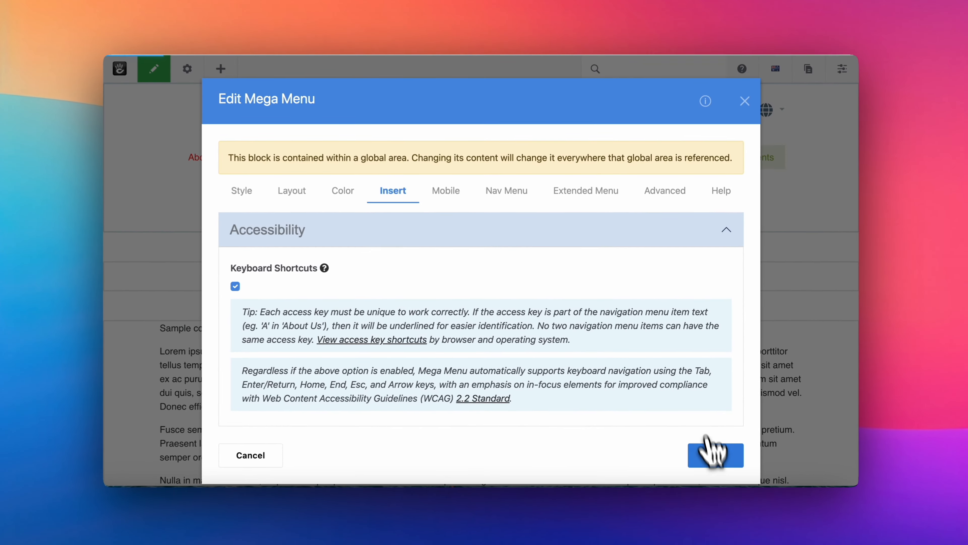
click(713, 454)
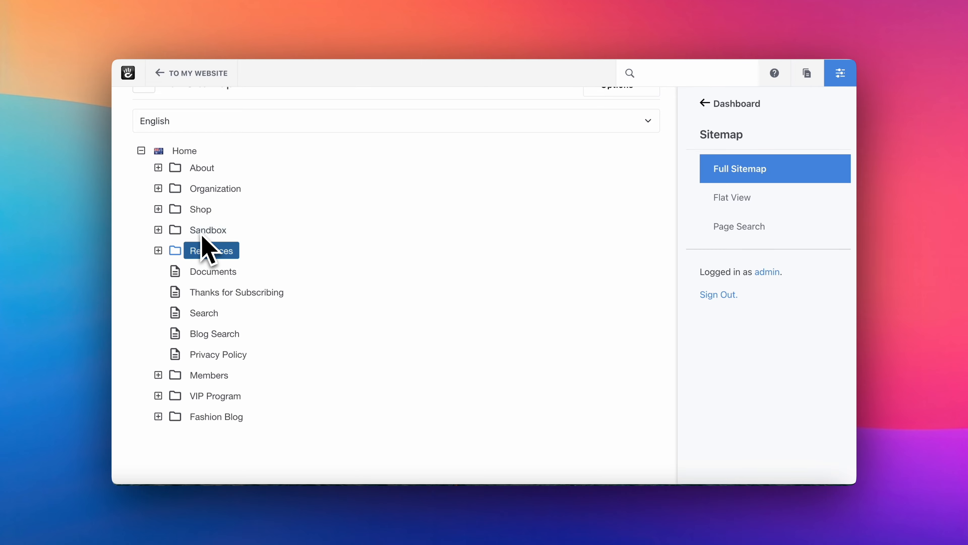
Check the Mega Menu Access Key in the Organization page's attributes from the sitemap, and close the attributes without saving.
click(213, 194)
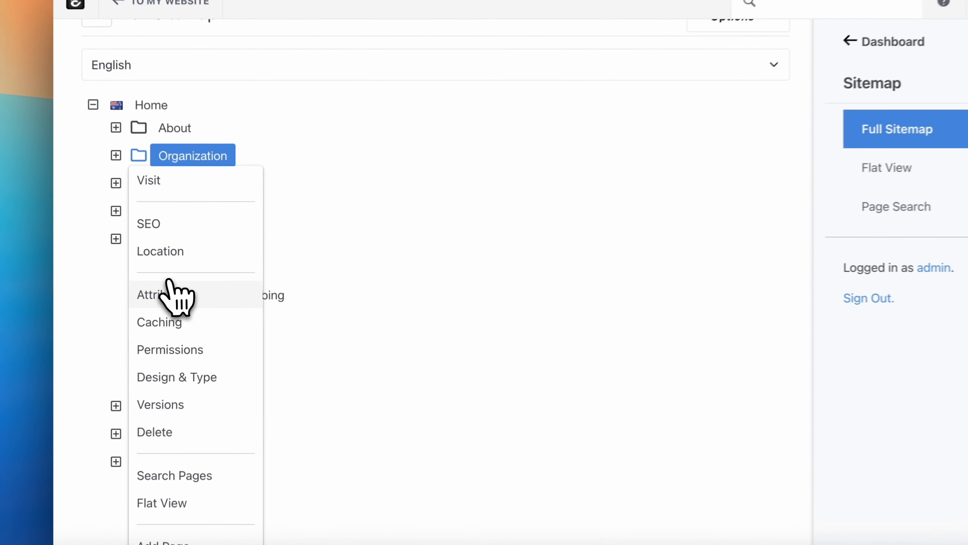
click(196, 292)
scroll(495, 355, down, 10)
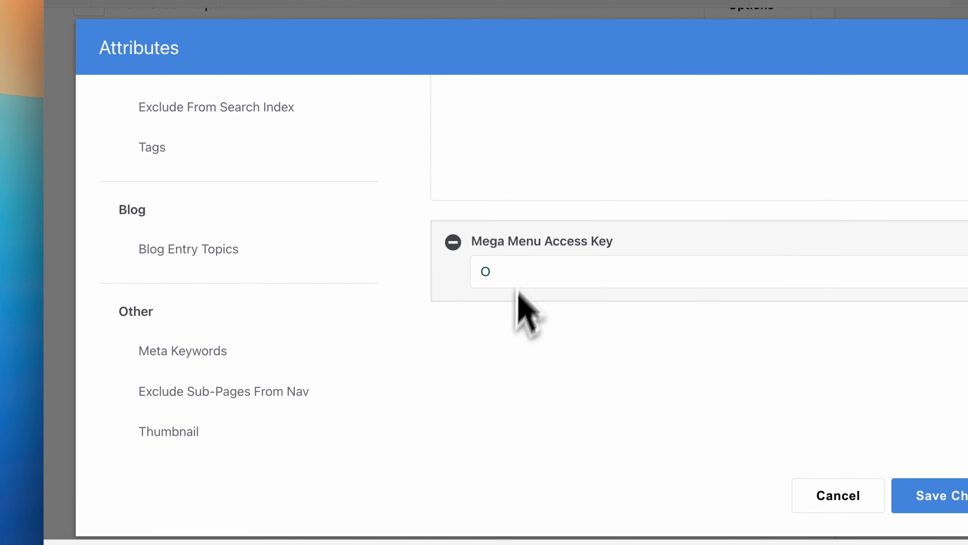
text(O)
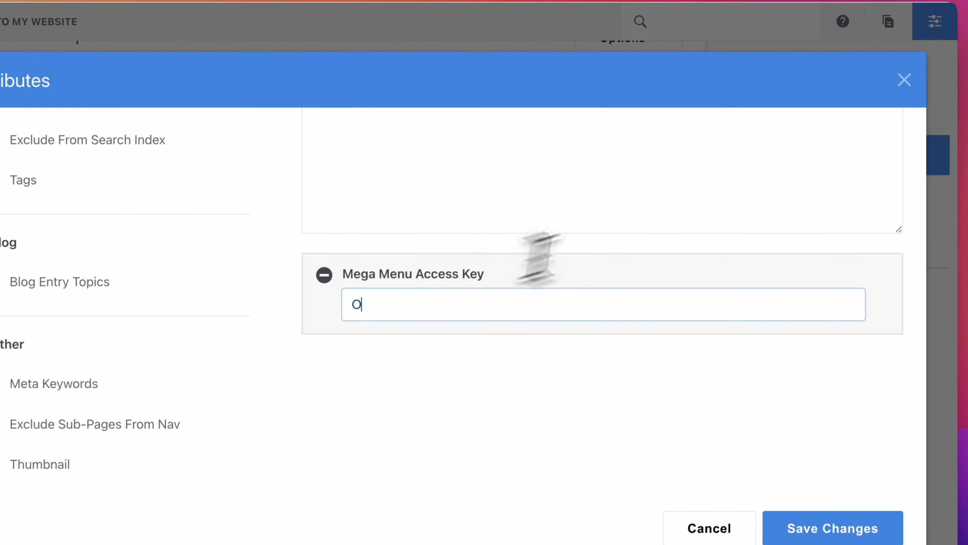
click(904, 79)
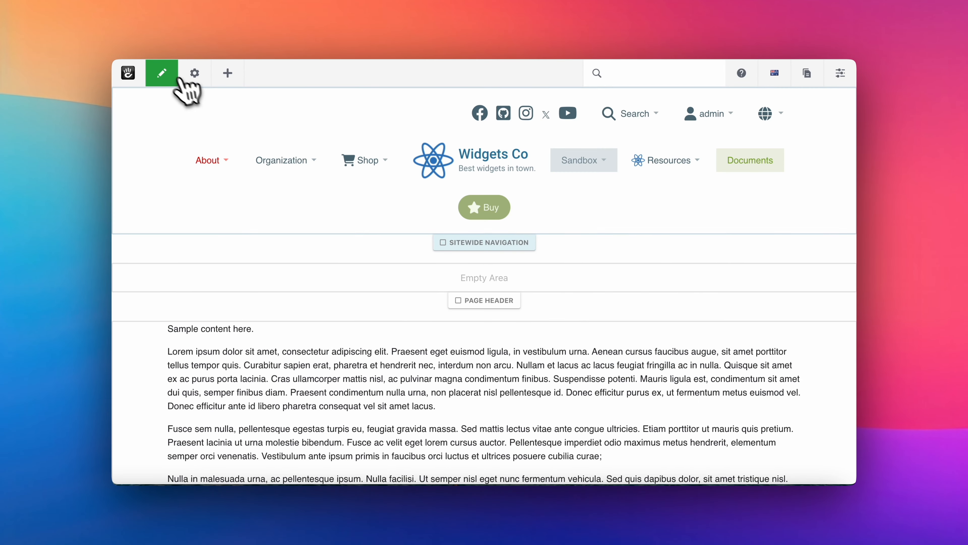
Publish the page changes and use the access keys O and A to open the Organization and About drop-down menus.
click(176, 76)
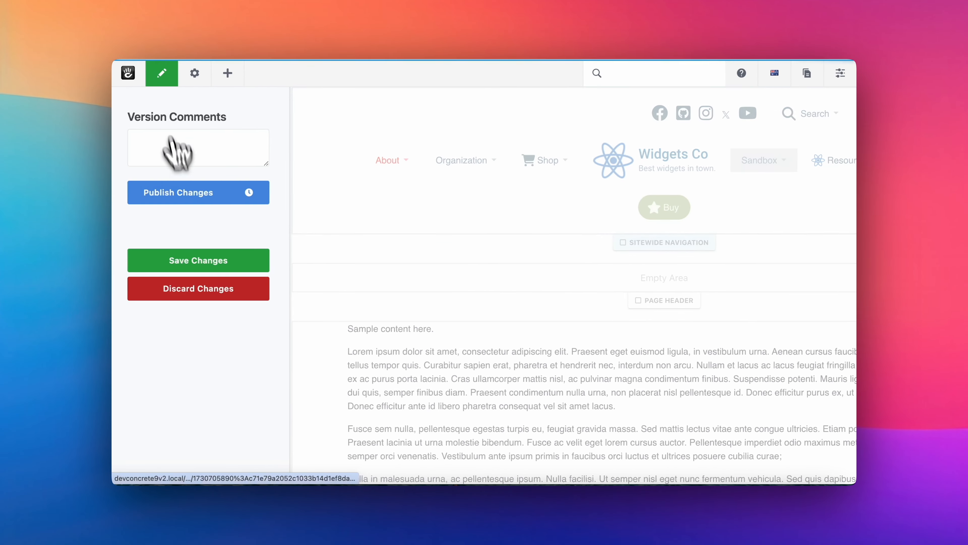
click(192, 190)
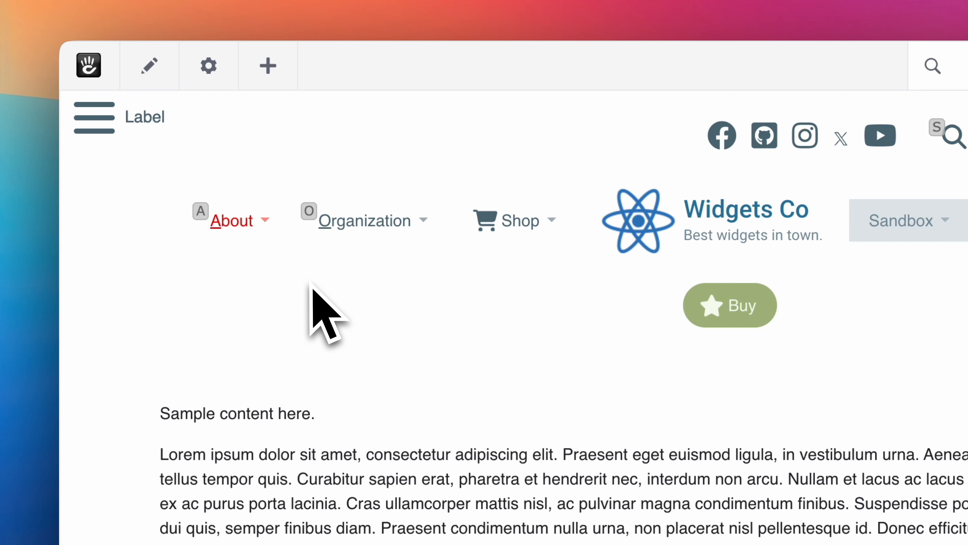
key(ctrl+alt+o)
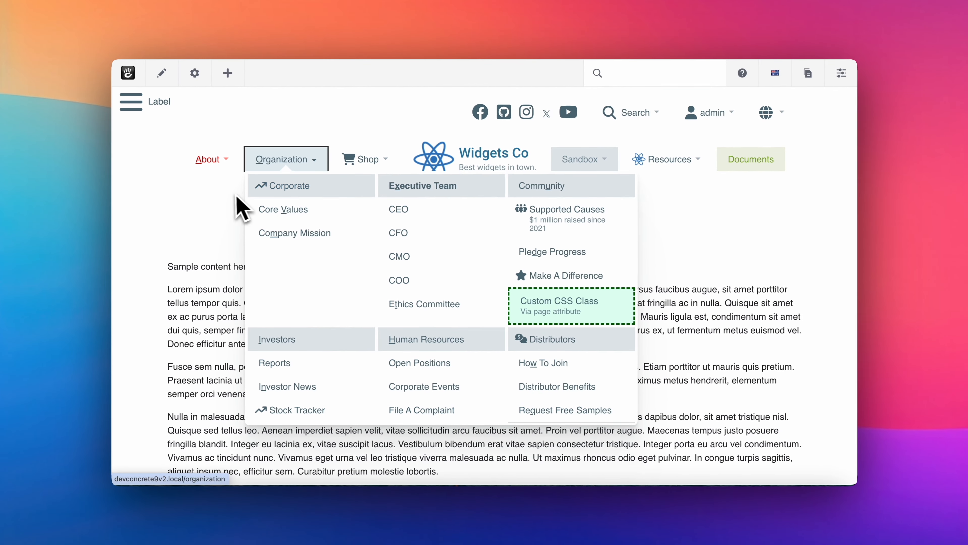
click(233, 195)
key(ctrl+alt+a)
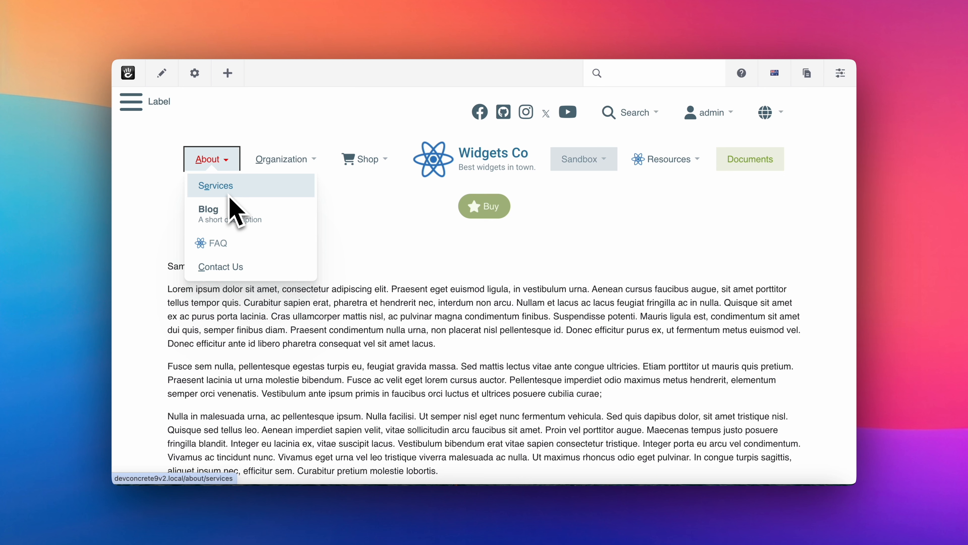
click(333, 205)
Reopen the Mega Menu block for editing and turn off Keyboard Shortcuts in its Accessibility insert settings.
click(163, 75)
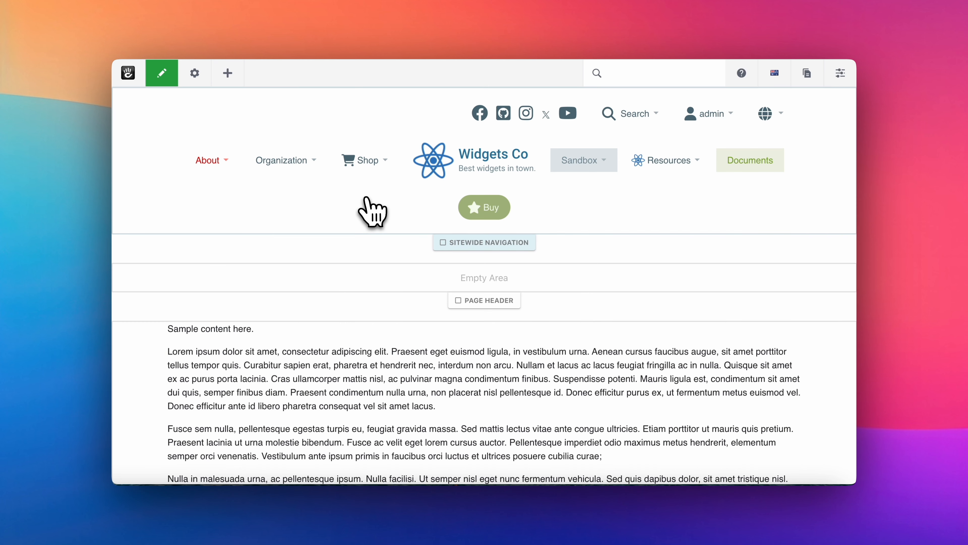
click(365, 188)
click(361, 205)
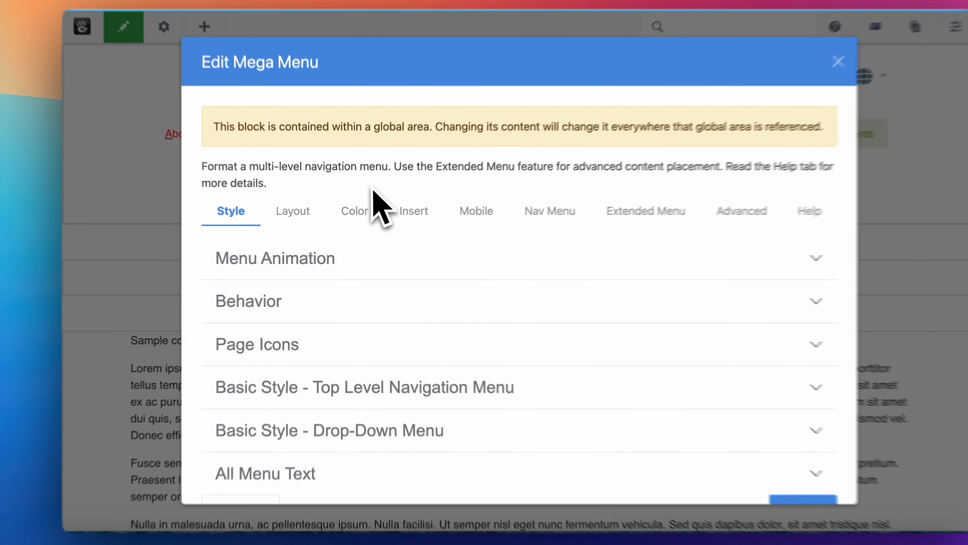
click(410, 211)
click(340, 260)
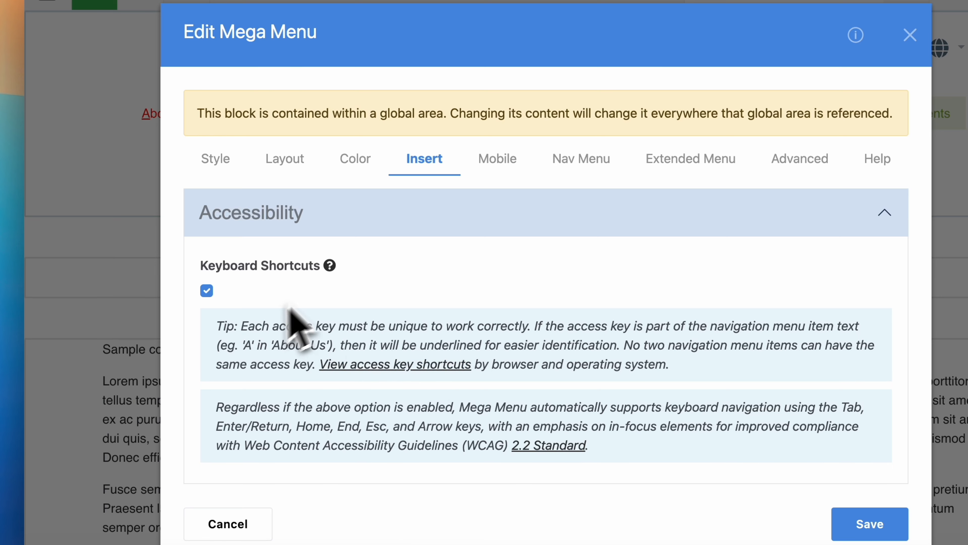
click(207, 290)
Open the block's mobile settings and review the available Mobile Approach options.
click(486, 160)
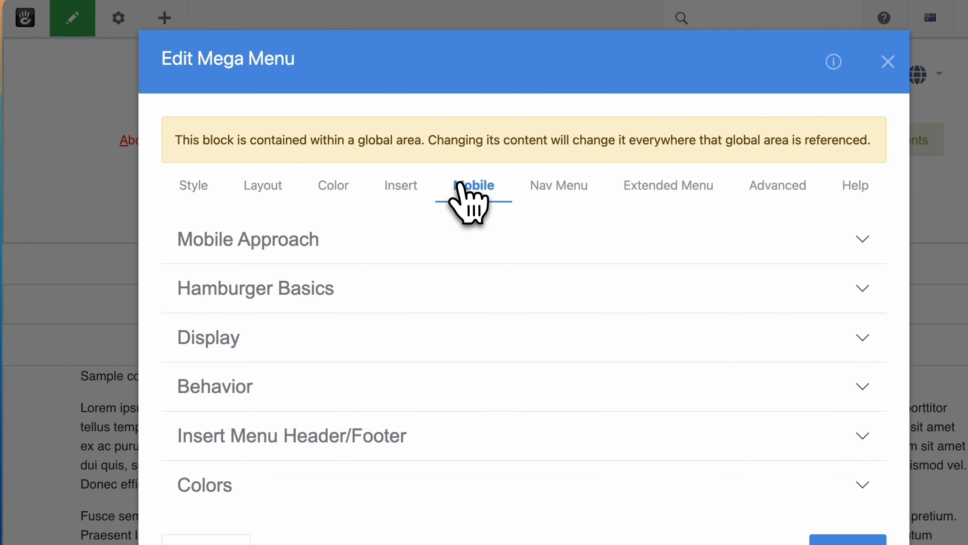
click(315, 220)
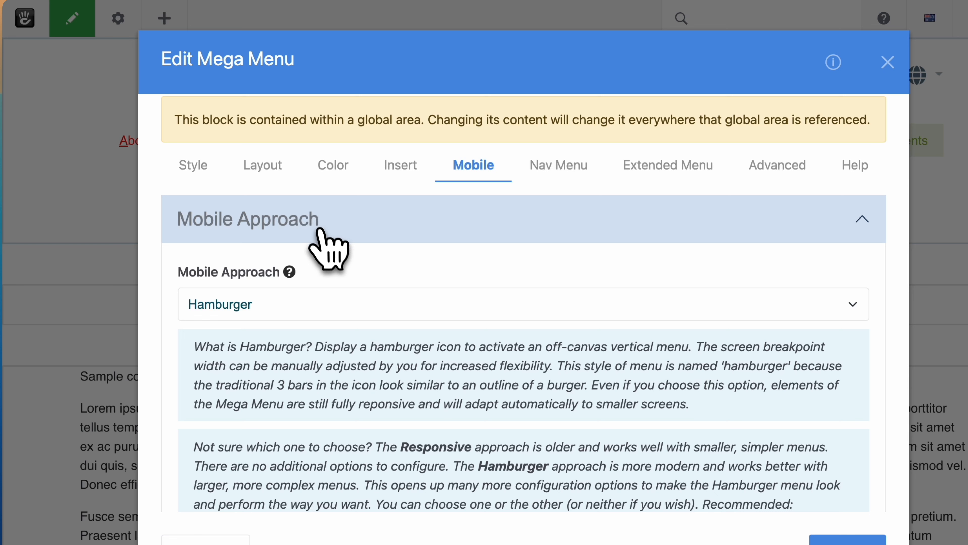
click(291, 305)
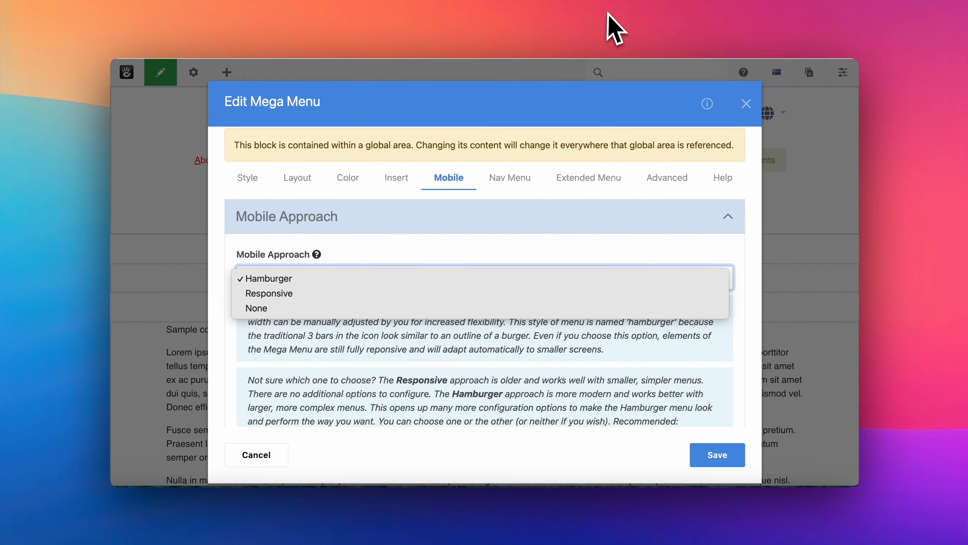
Review the hamburger and responsive menu examples on the Responsive Behavior page of the Mega Menu User Guide.
click(611, 22)
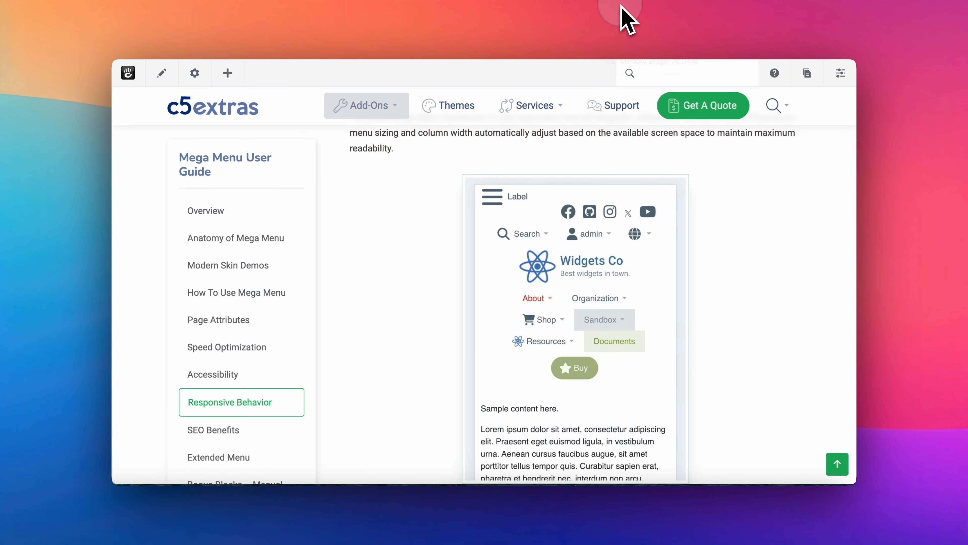
scroll(565, 345, down, 10)
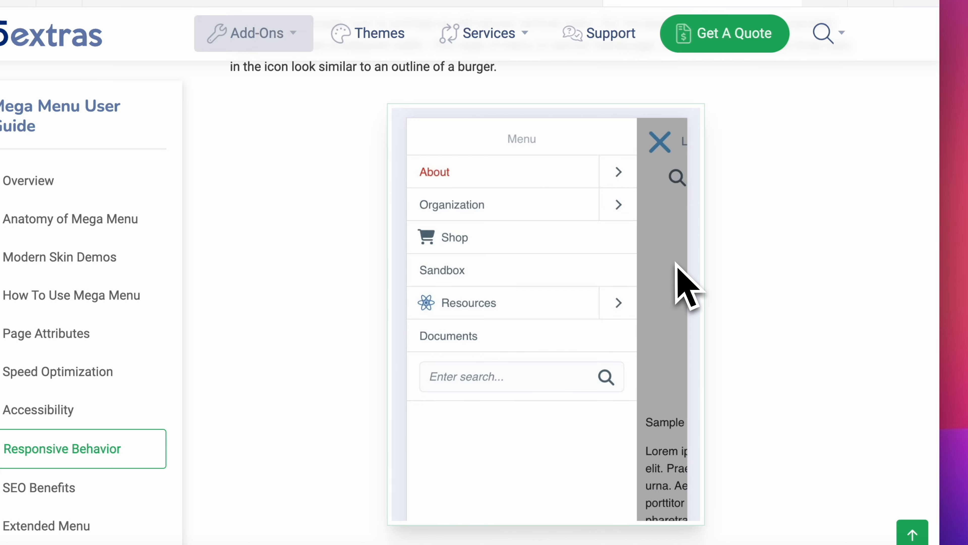
scroll(751, 286, down, 10)
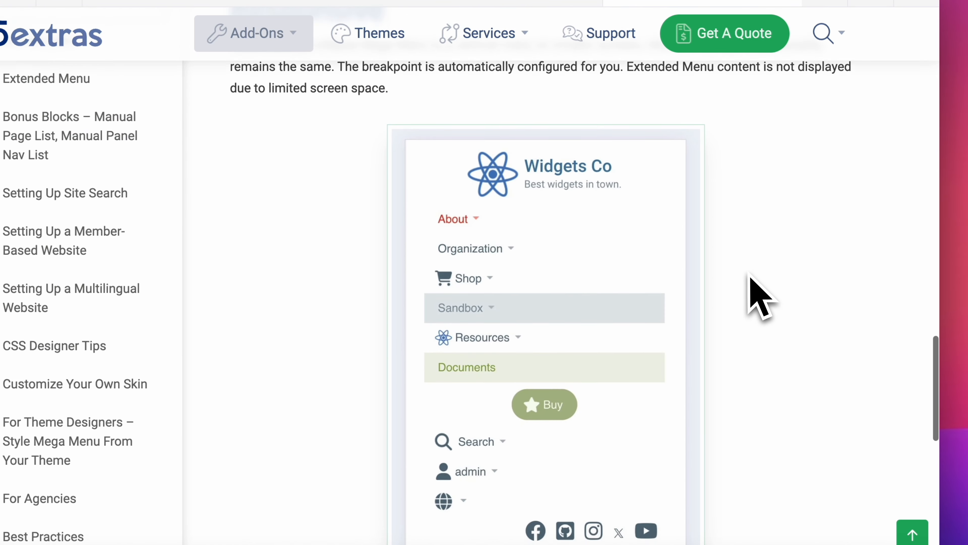
scroll(749, 277, up, 2)
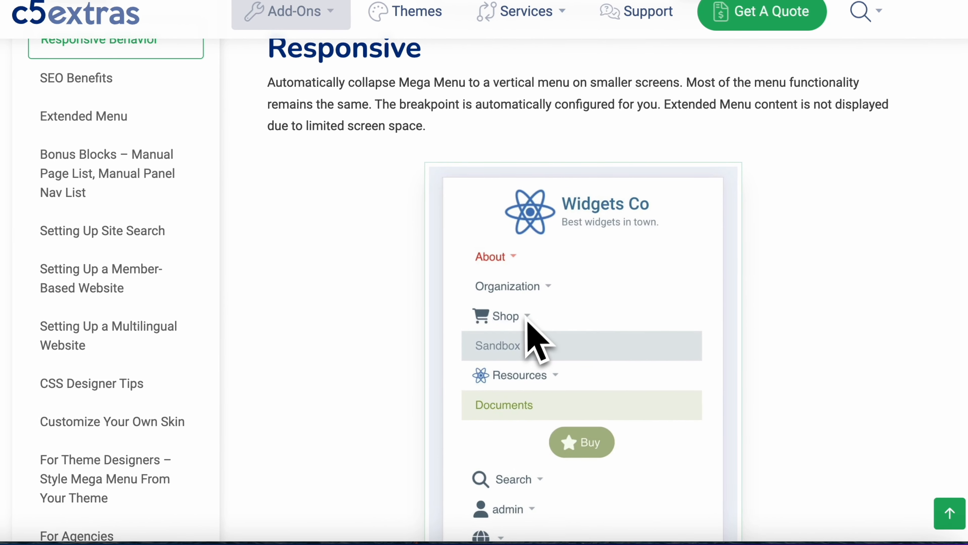
scroll(524, 330, up, 12)
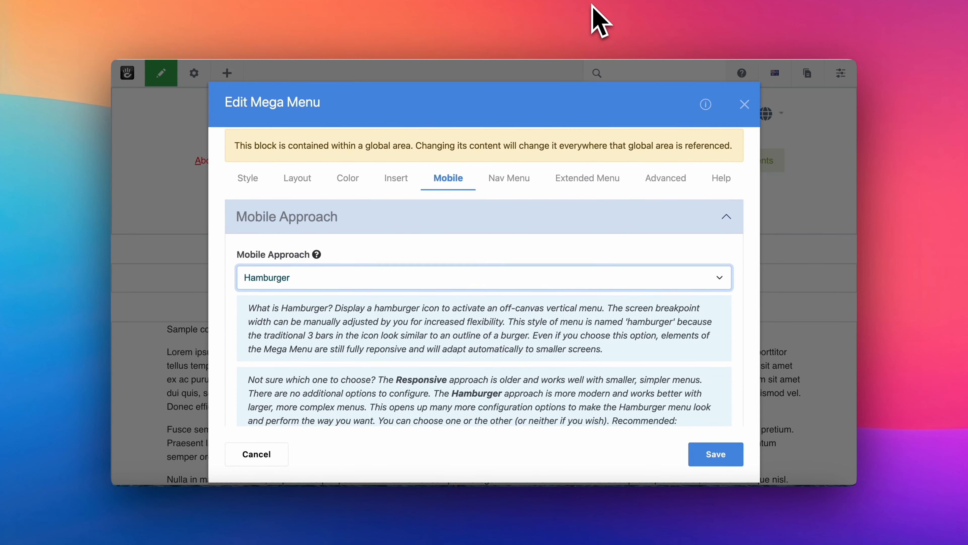
Return to the Mobile Approach notes and look over the Hamburger Menu Style options under Hamburger Basics.
scroll(306, 273, down, 5)
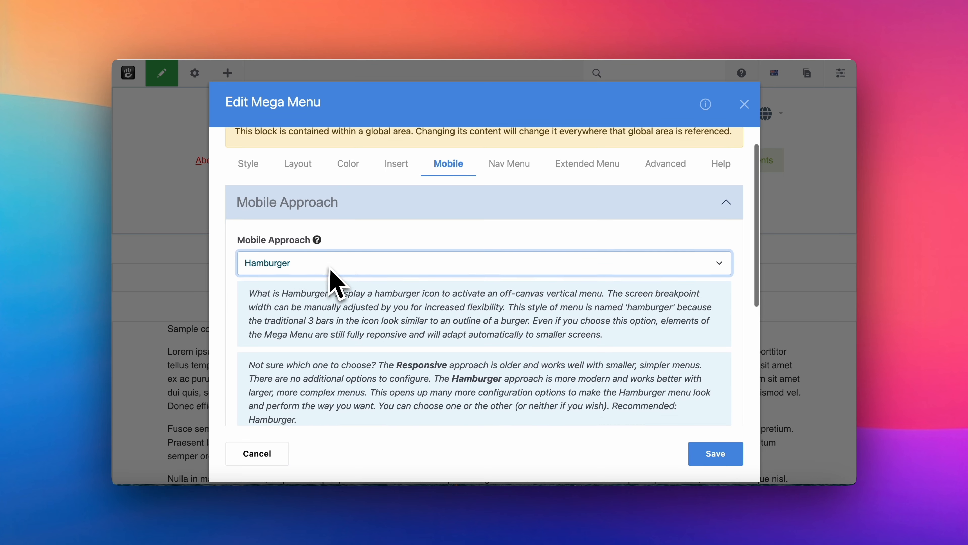
scroll(290, 254, down, 3)
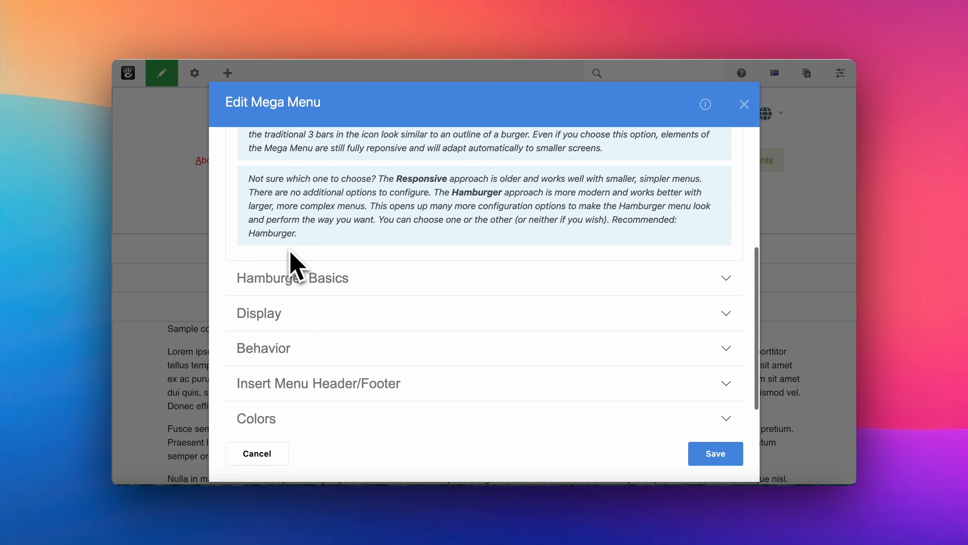
click(292, 277)
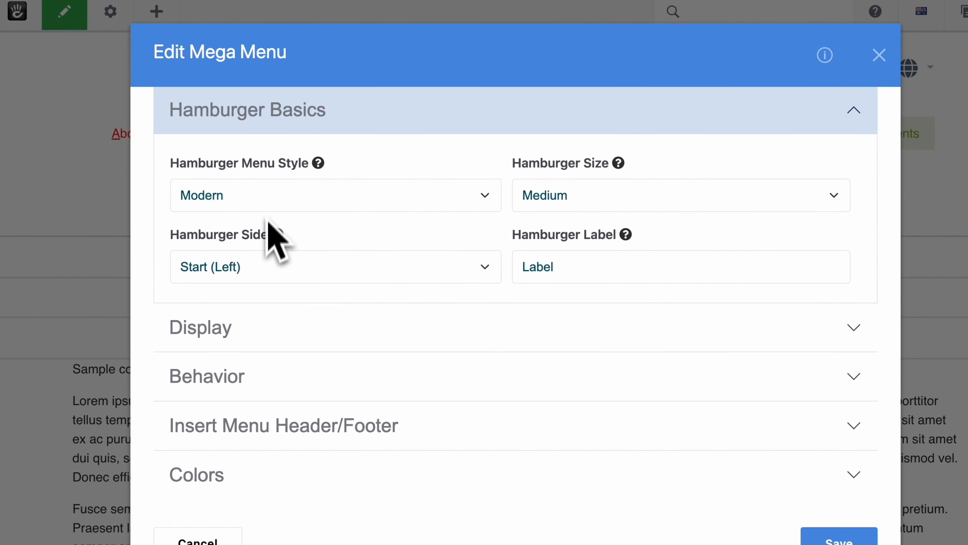
click(270, 195)
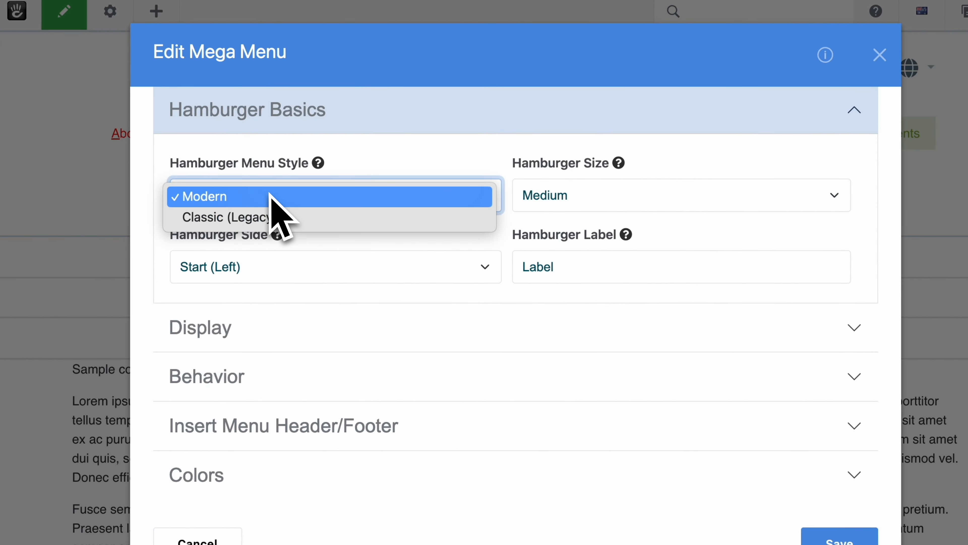
click(381, 168)
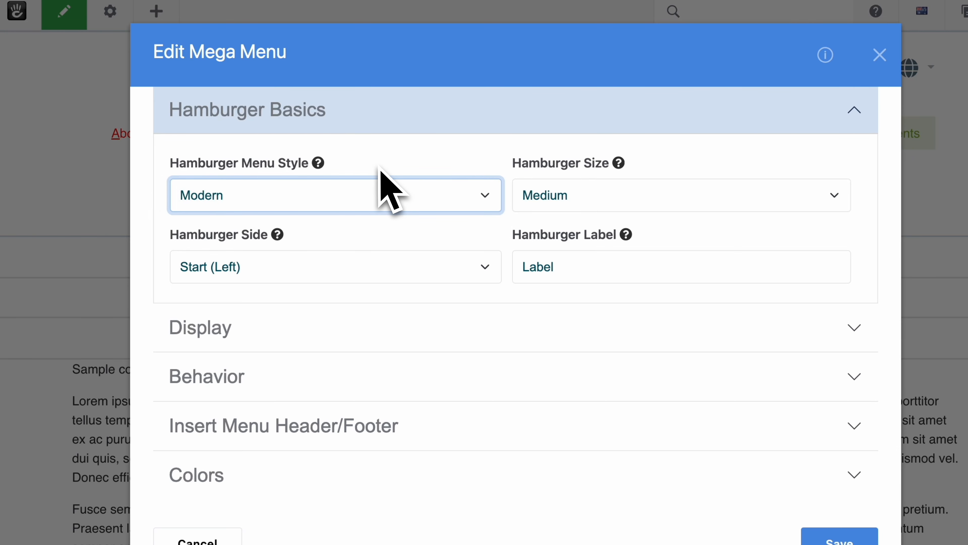
Check the Hamburger Size and Hamburger Side options, and set the Hamburger Label to Menu.
click(576, 206)
click(322, 273)
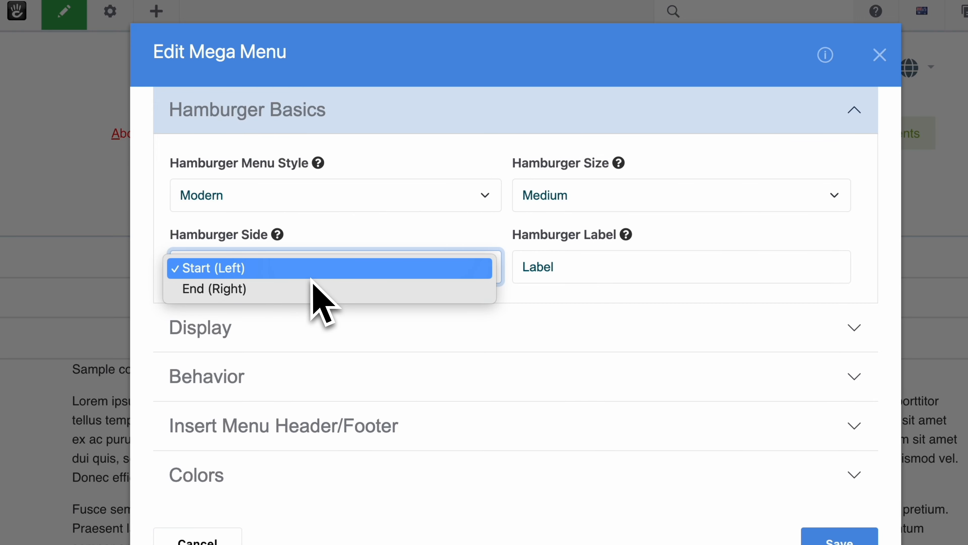
click(569, 266)
click(576, 266)
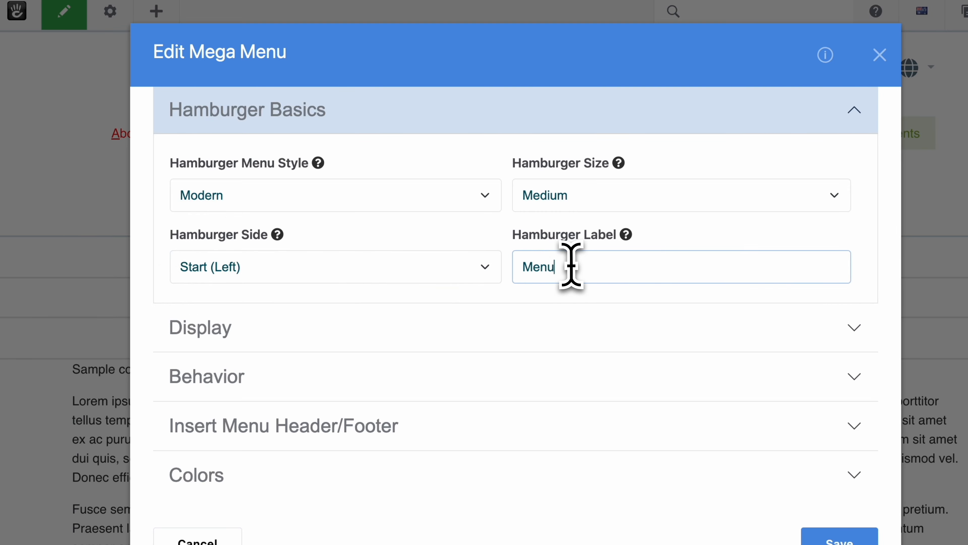
Expand the mobile Display settings and review the Position and Icon Animation options.
click(305, 338)
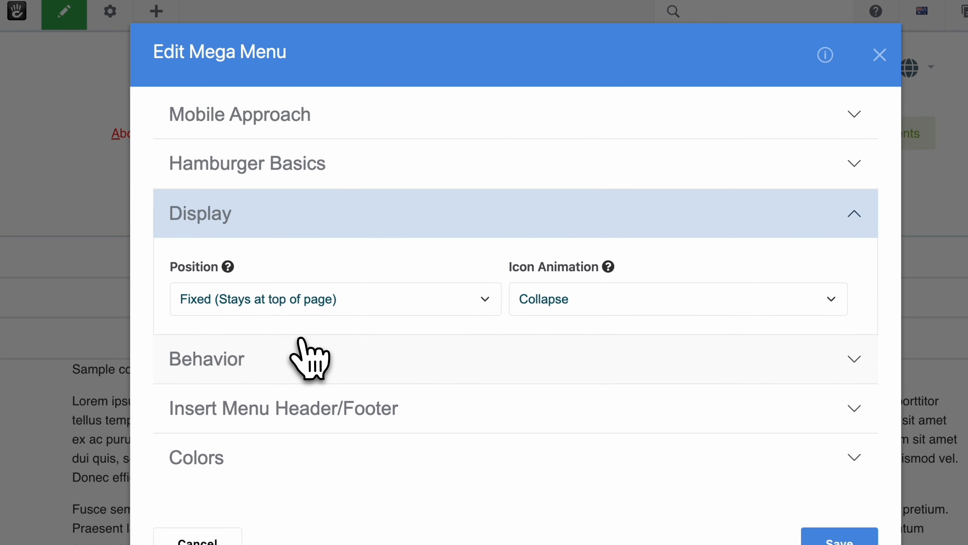
click(298, 305)
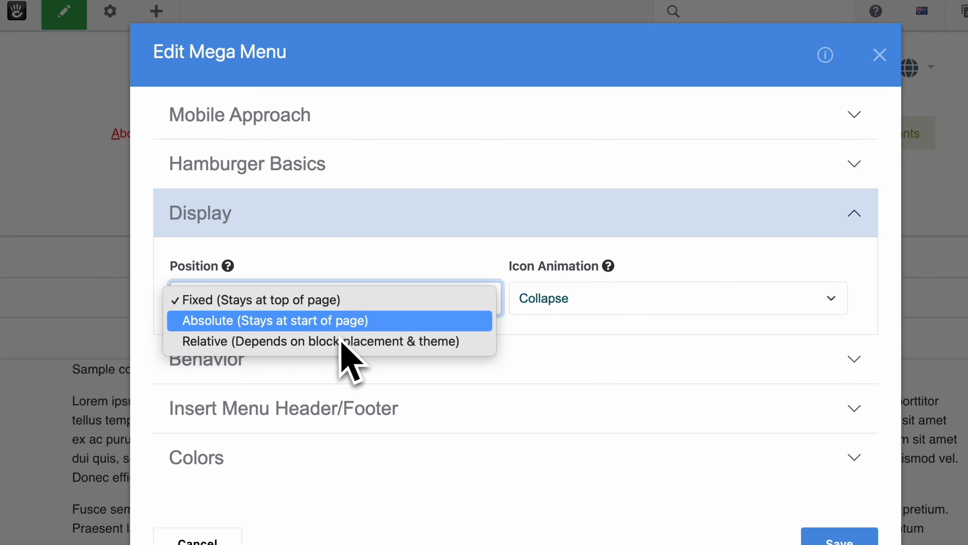
click(406, 288)
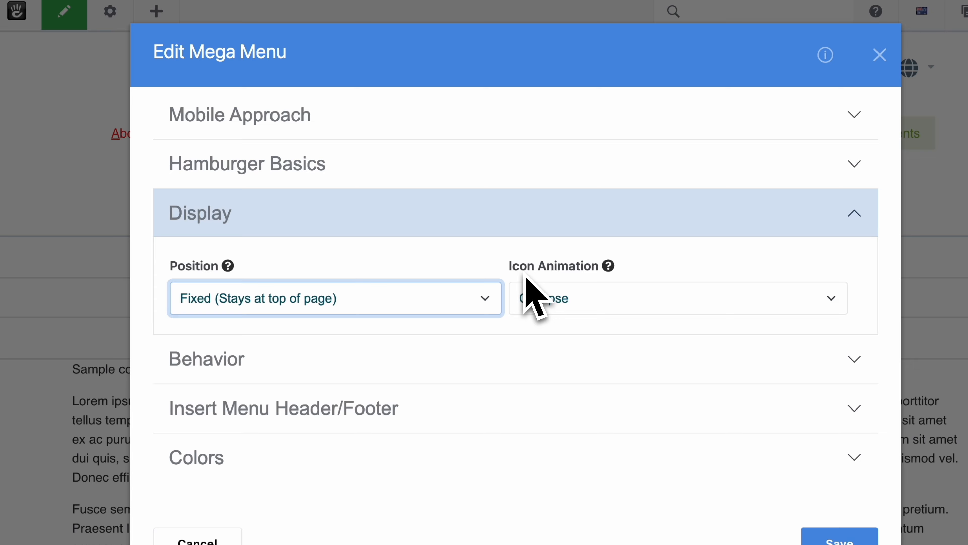
click(548, 303)
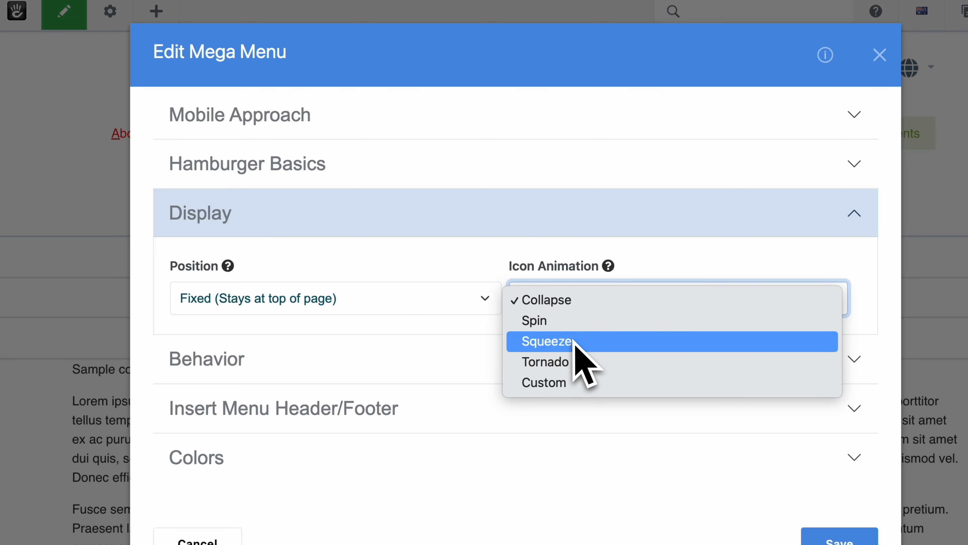
click(635, 272)
Revisit the Hamburger Basics settings and go through the Icon Animation choices in the Display settings again.
scroll(600, 264, up, 4)
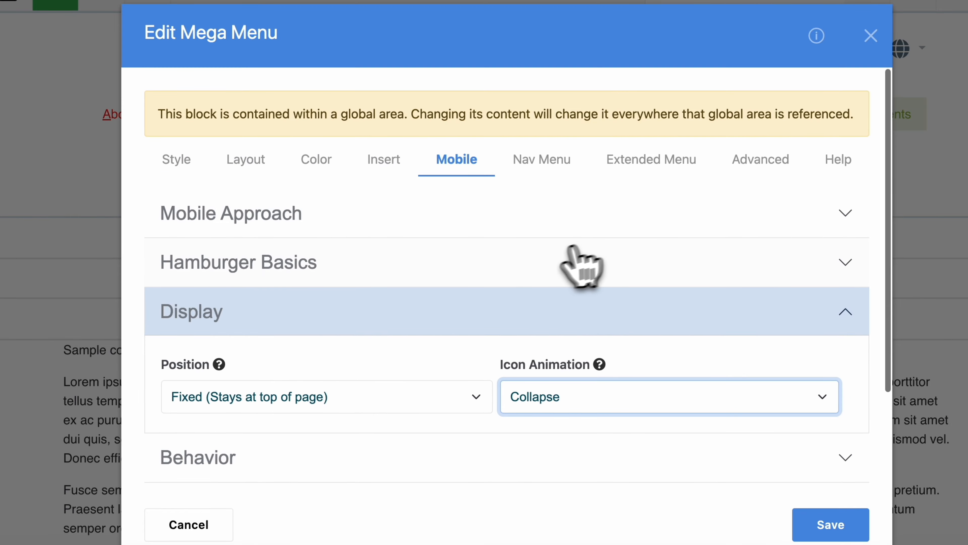
click(361, 264)
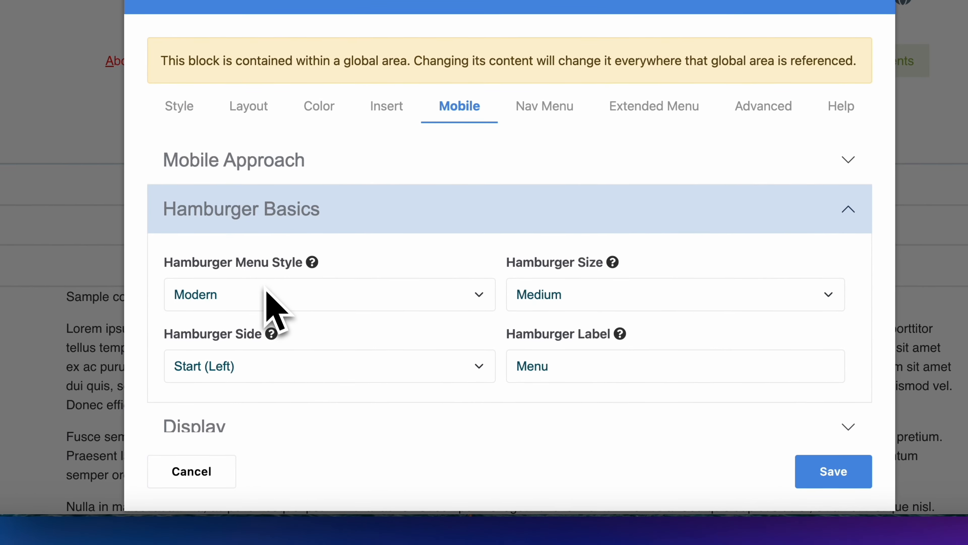
scroll(305, 317, down, 2)
click(337, 350)
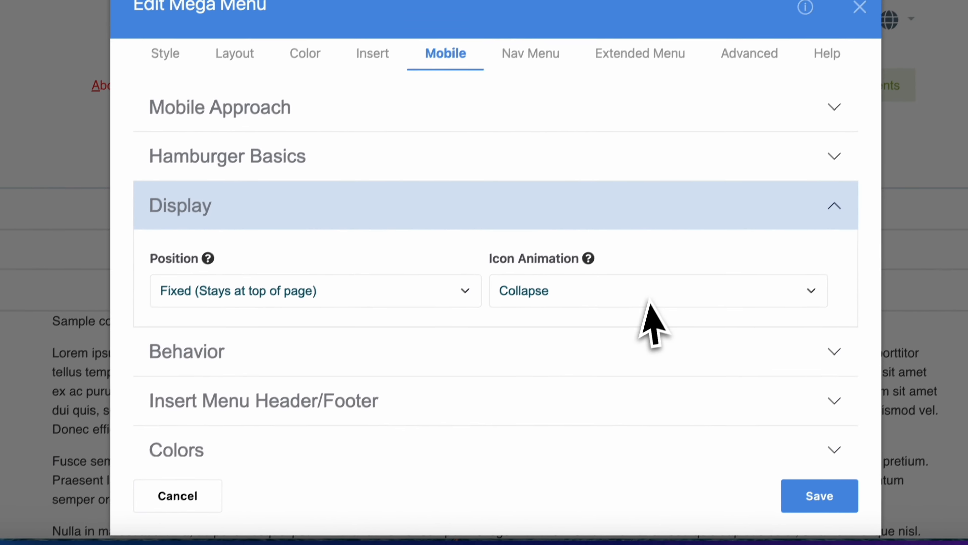
click(629, 291)
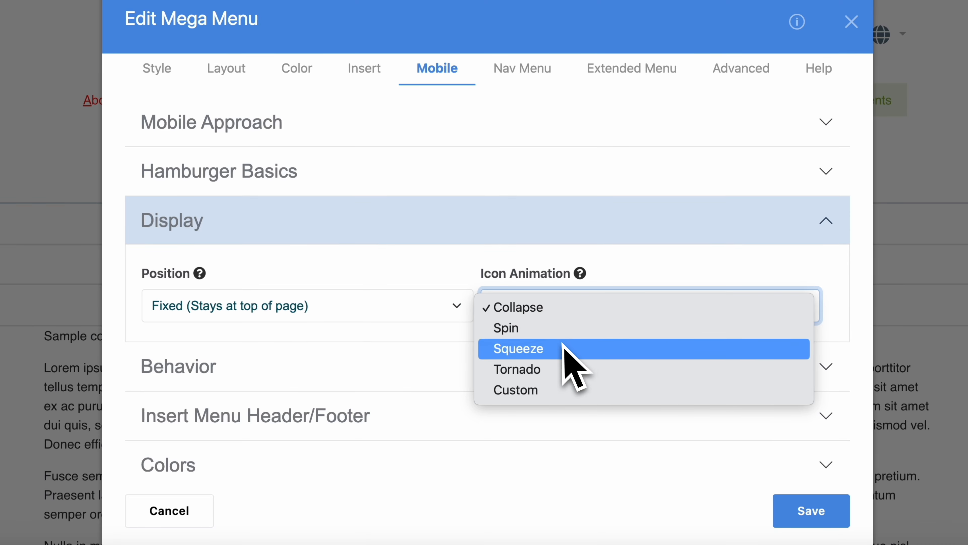
key(Up)
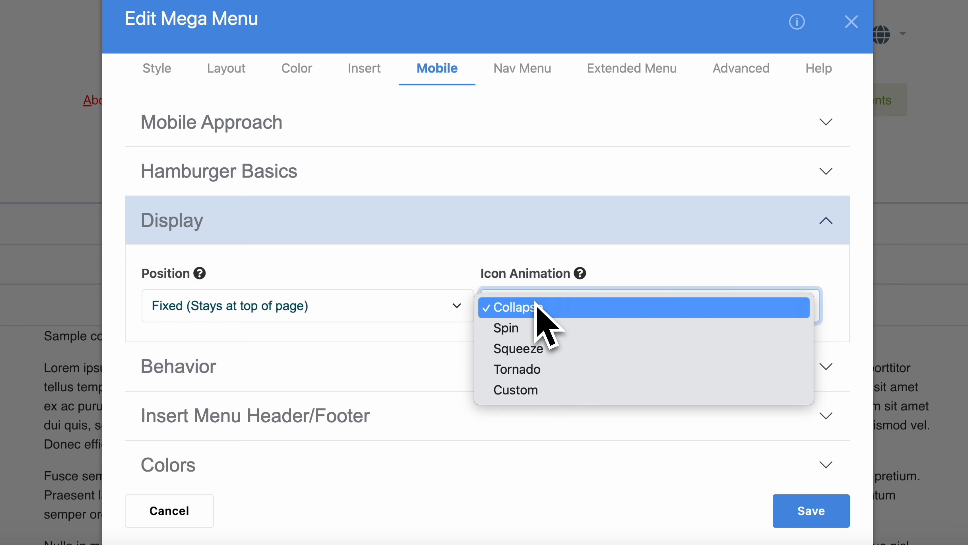
click(642, 267)
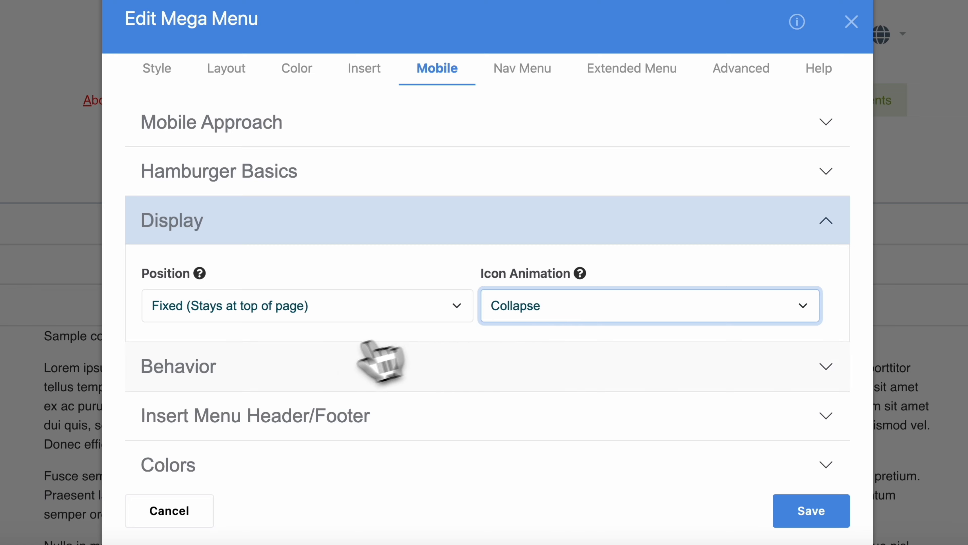
Set the hamburger's Breakpoint Size to 767px (Small devices) in the mobile Behavior settings.
click(378, 362)
scroll(314, 362, down, 3)
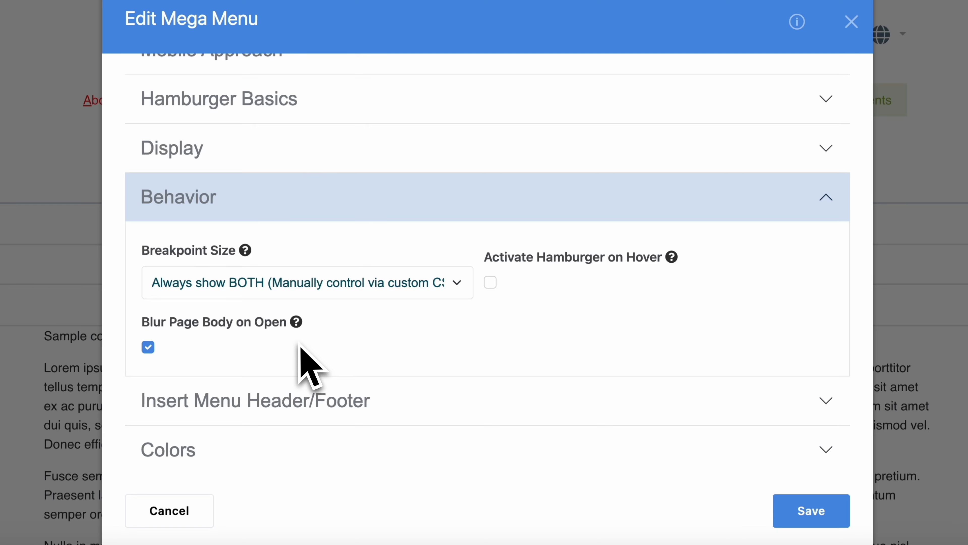
click(304, 284)
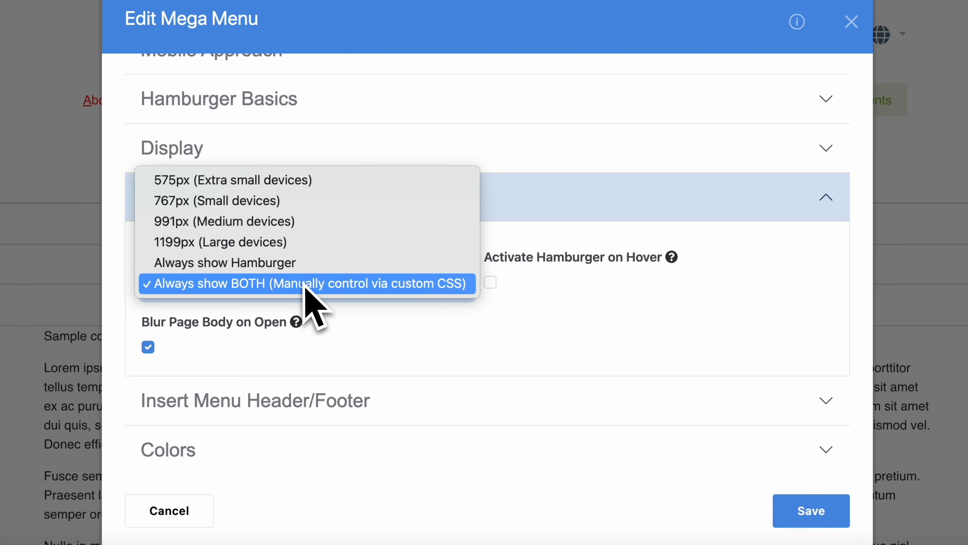
click(307, 206)
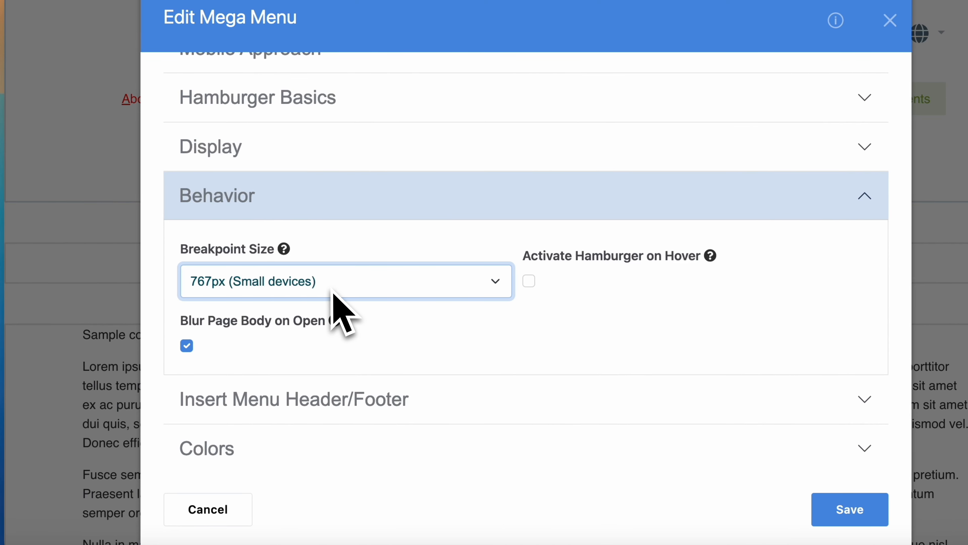
click(333, 291)
Expand the Insert Menu Header/Footer settings for the mobile menu.
click(324, 408)
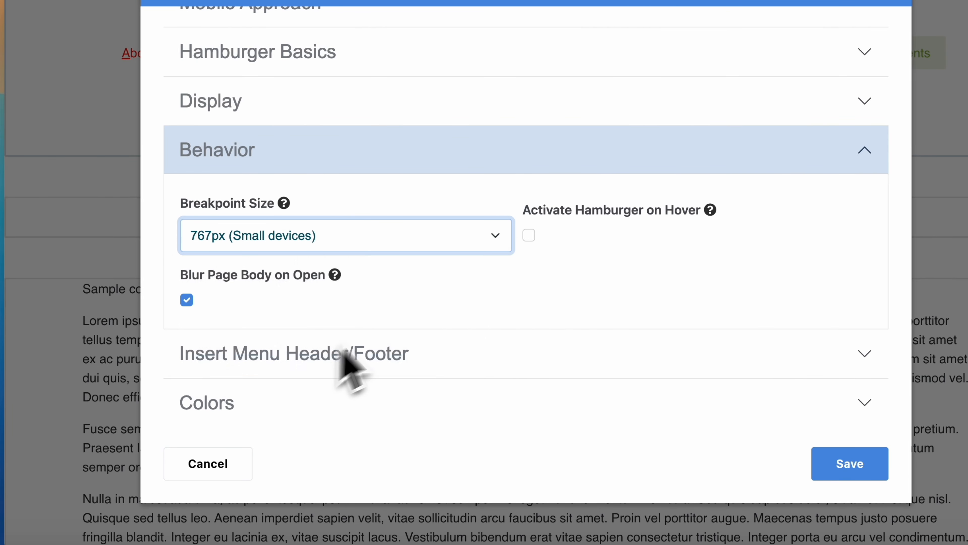